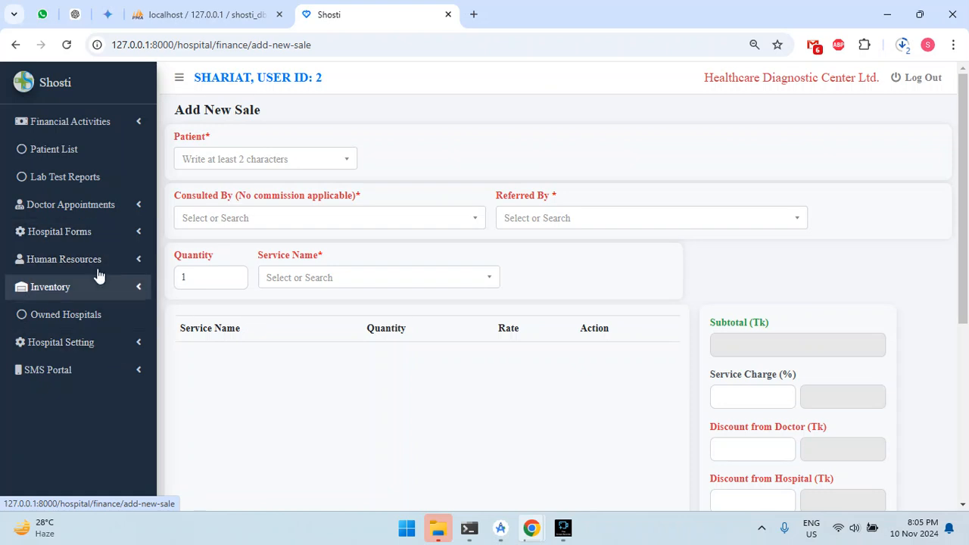
# Step: Look through the human resources lists of assigned radiographers, technologists and receptionists
pyautogui.click(97, 264)
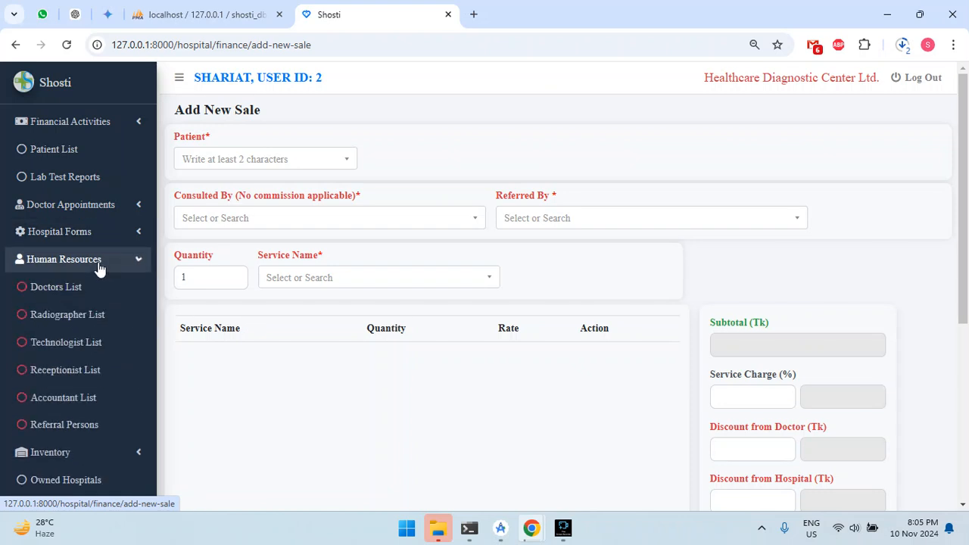
pyautogui.click(79, 314)
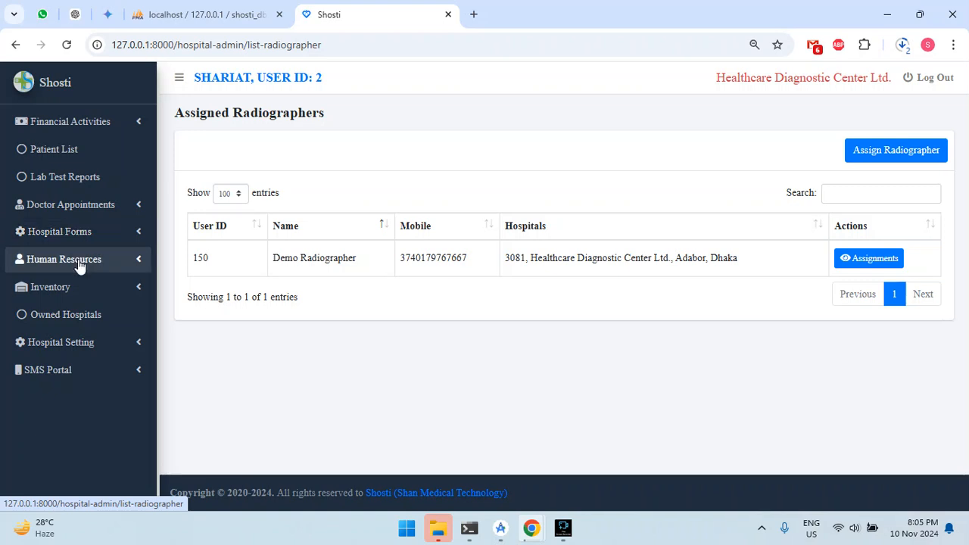
pyautogui.click(23, 259)
pyautogui.click(79, 344)
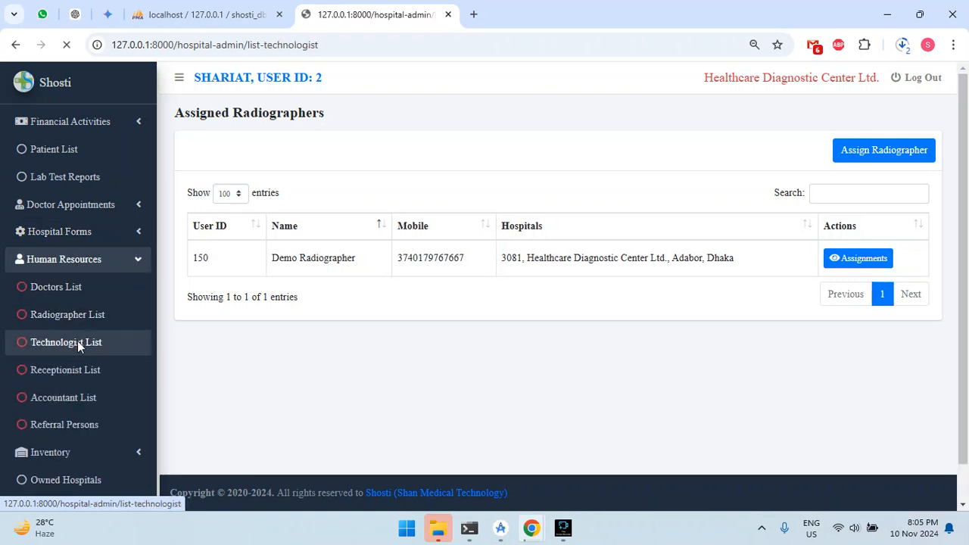
pyautogui.click(85, 263)
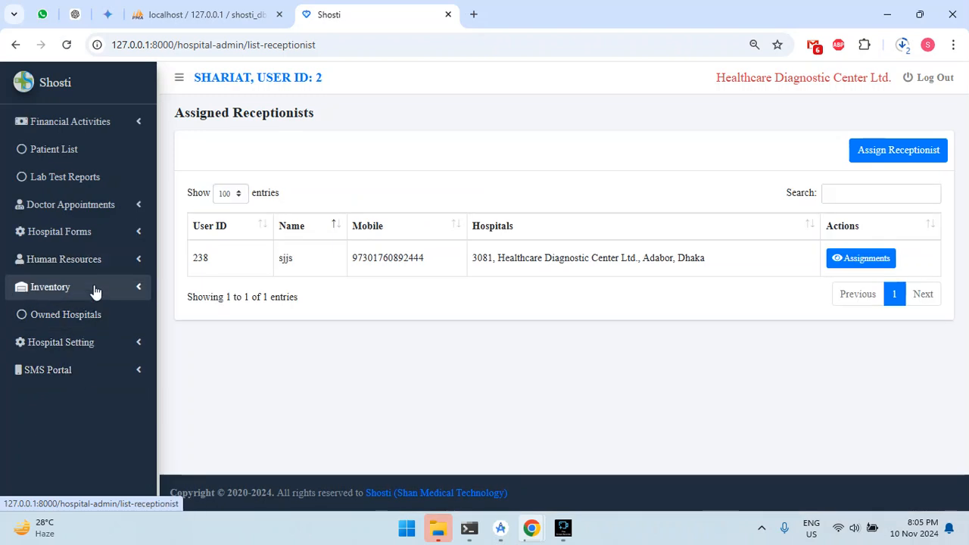
pyautogui.click(90, 262)
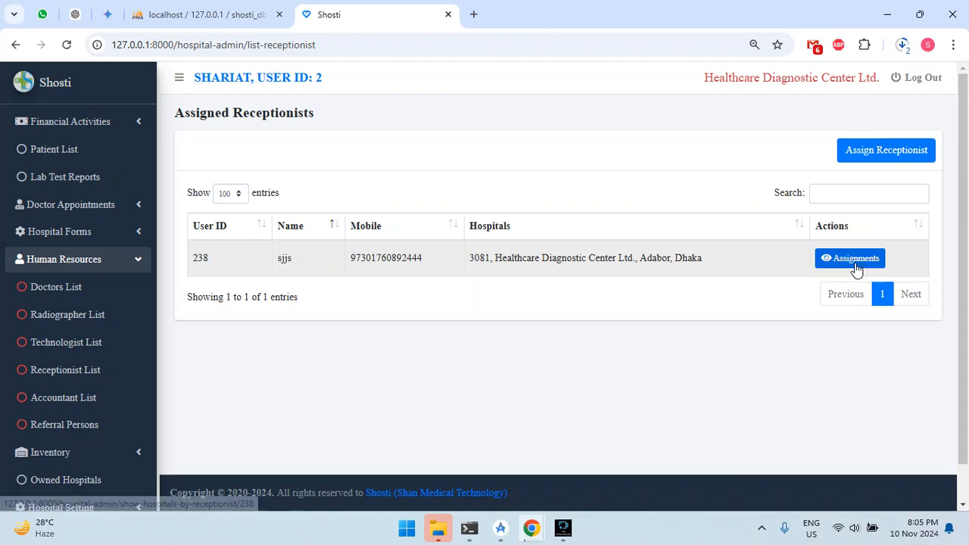
# Step: Start a receptionist assignment for hospital 3081, Healthcare Diagnostic Center Ltd., and look up the user ID in the phone profile in Android Studio
pyautogui.click(868, 155)
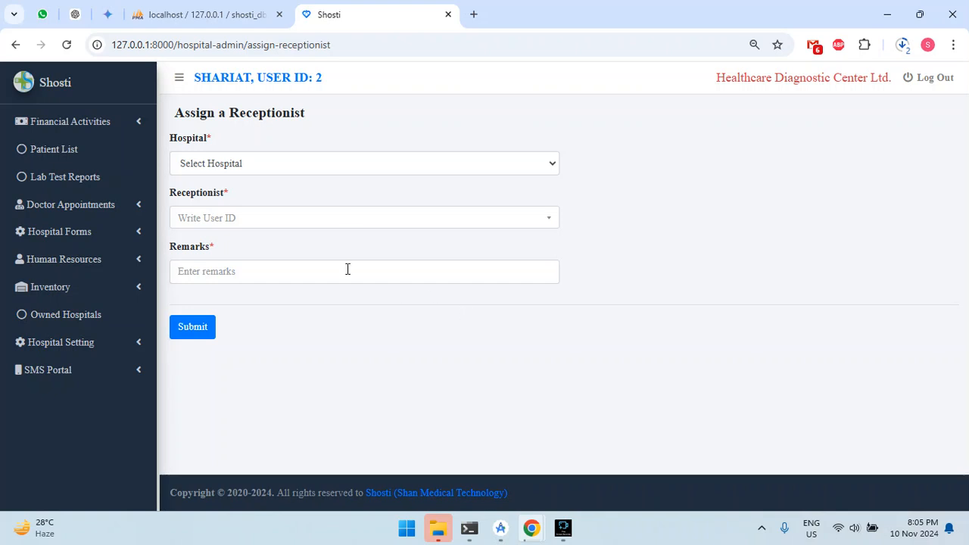
pyautogui.click(230, 162)
pyautogui.click(227, 202)
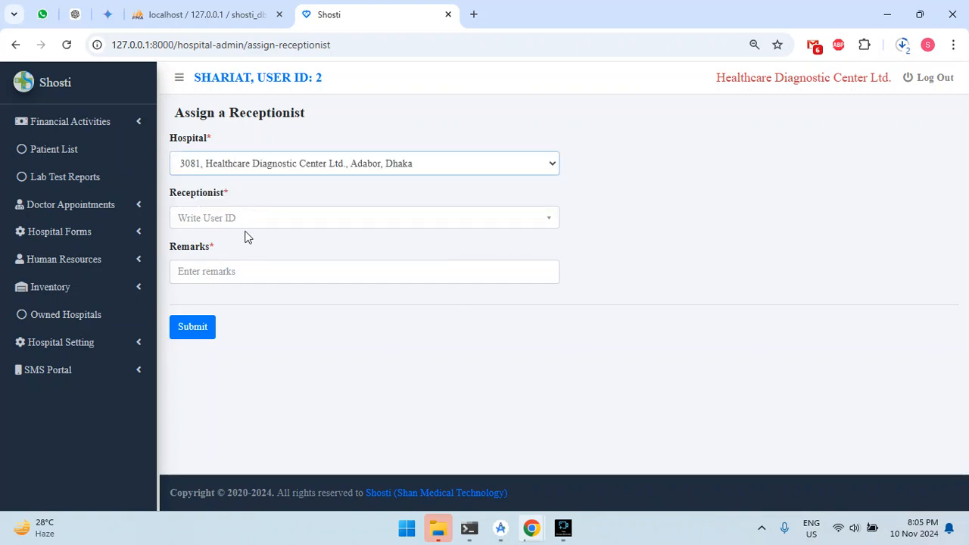
pyautogui.moveTo(501, 529)
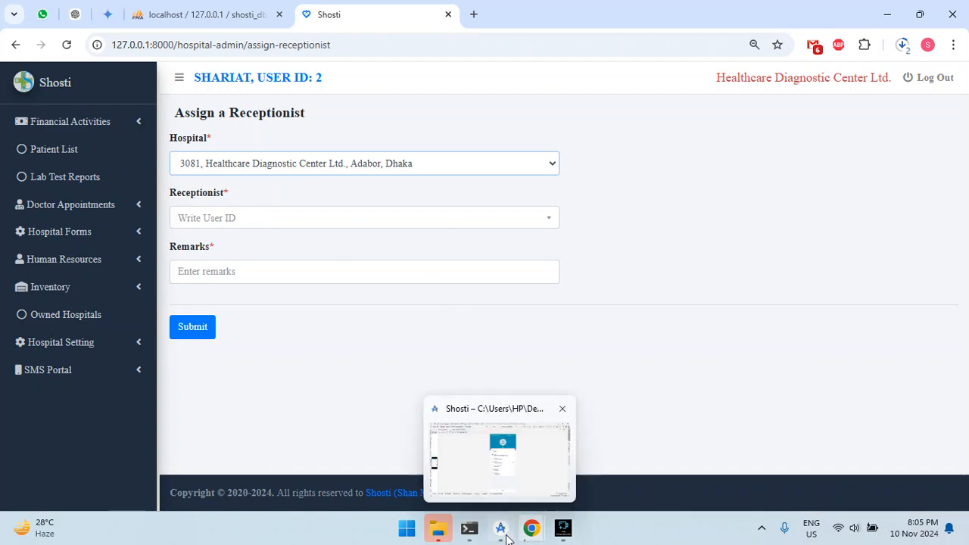
pyautogui.click(502, 529)
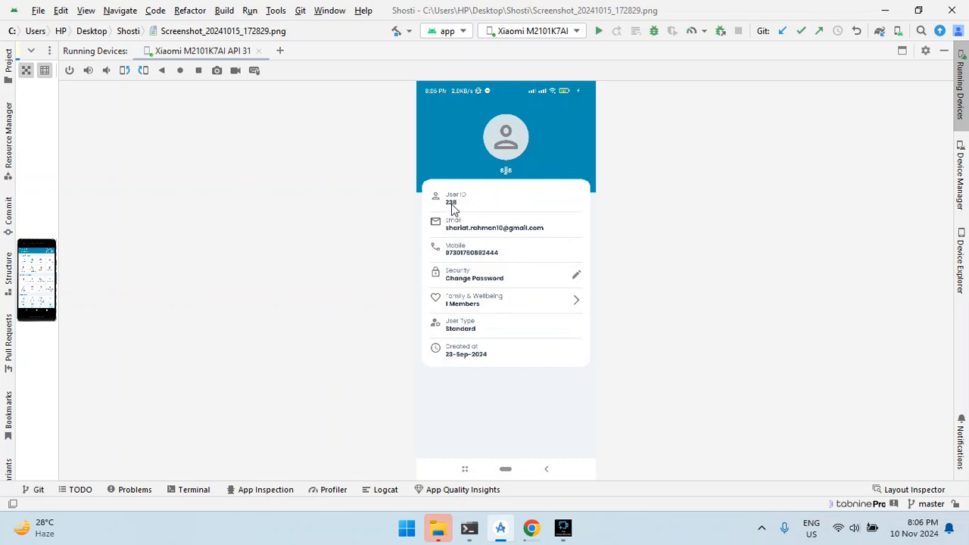
# Step: Back in Chrome, try to assign user ID 238 as the hospital's receptionist with the remarks N/A
pyautogui.moveTo(532, 528)
pyautogui.click(486, 381)
pyautogui.click(268, 219)
pyautogui.write('238')
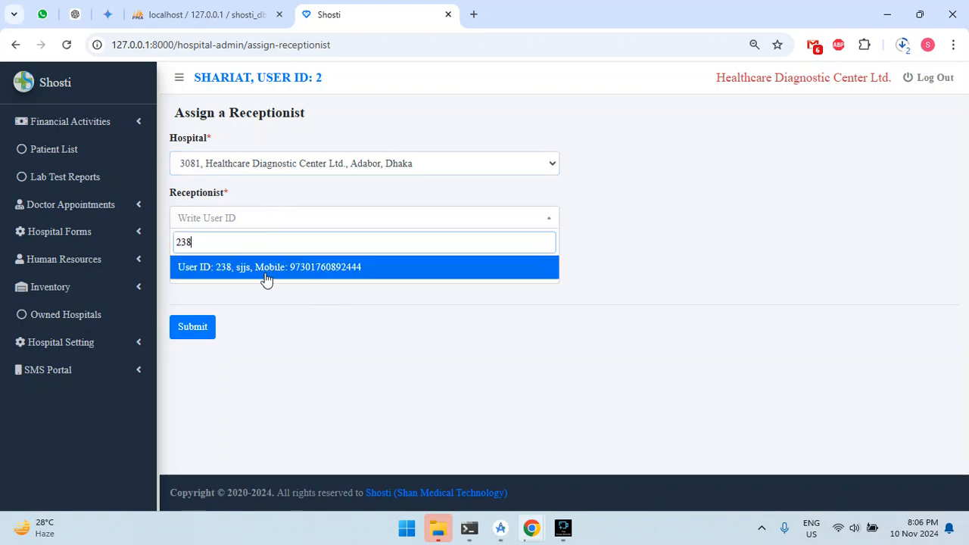
pyautogui.click(266, 277)
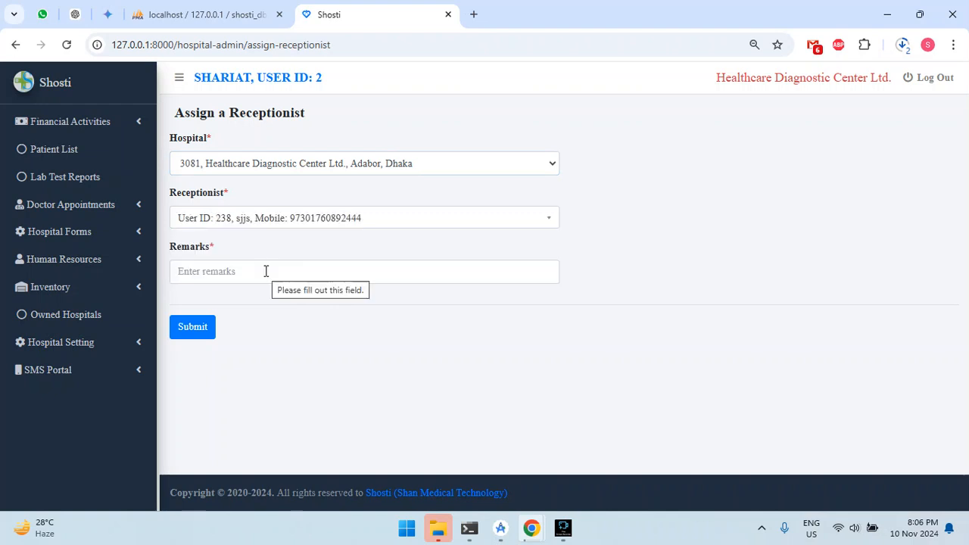
pyautogui.click(252, 277)
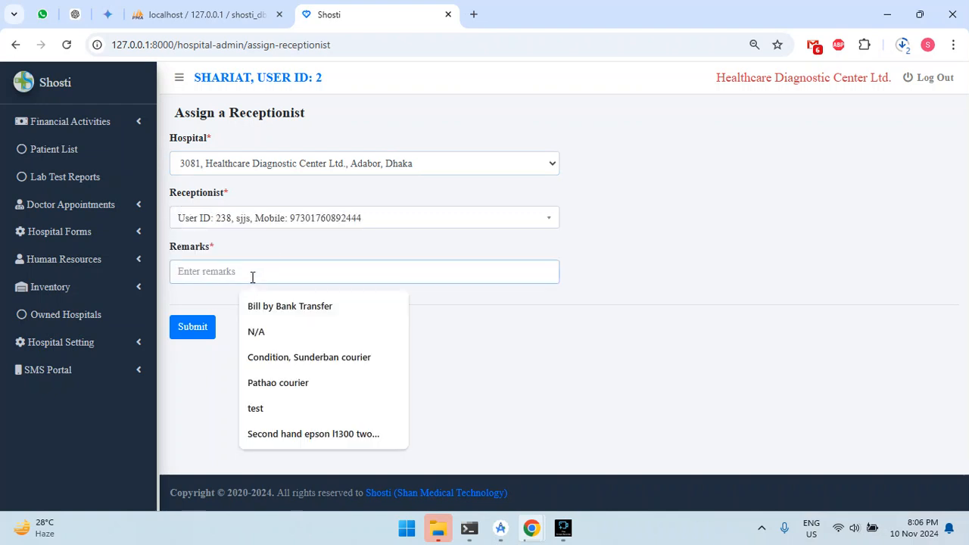
pyautogui.click(257, 332)
pyautogui.click(182, 327)
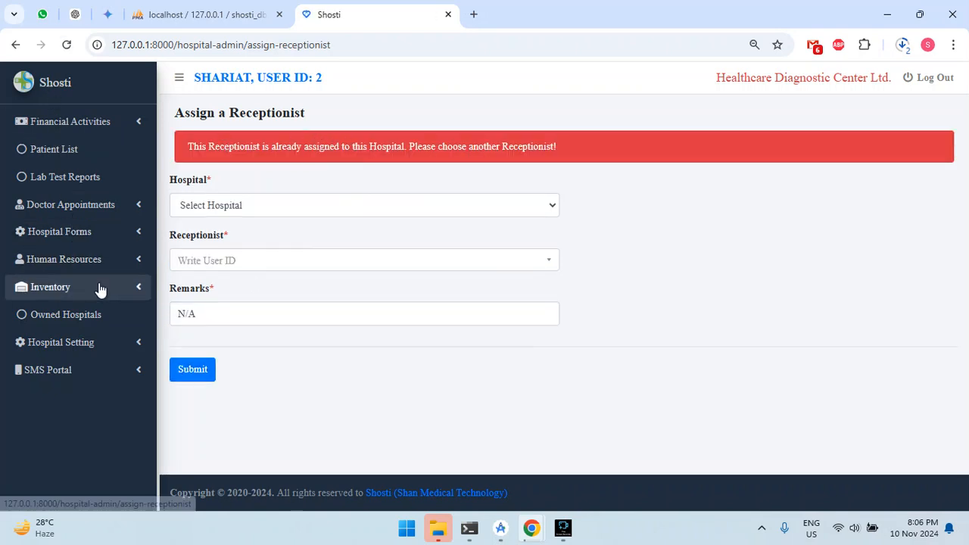
# Step: Assign user ID 47 as receptionist of hospital 3081, Healthcare Diagnostic Center Ltd., keeping the entered remarks
pyautogui.click(234, 209)
pyautogui.click(220, 242)
pyautogui.click(219, 269)
pyautogui.write('47')
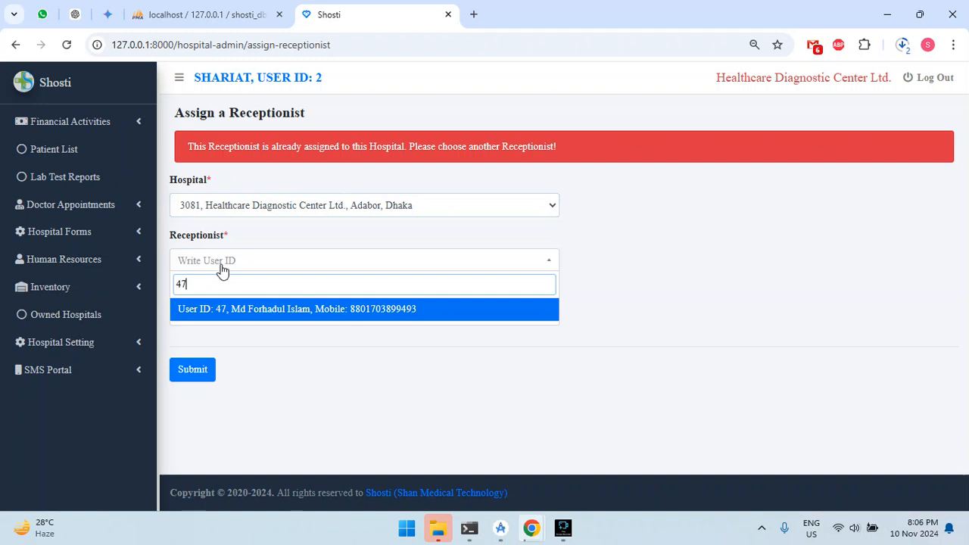
pyautogui.click(256, 315)
pyautogui.click(192, 371)
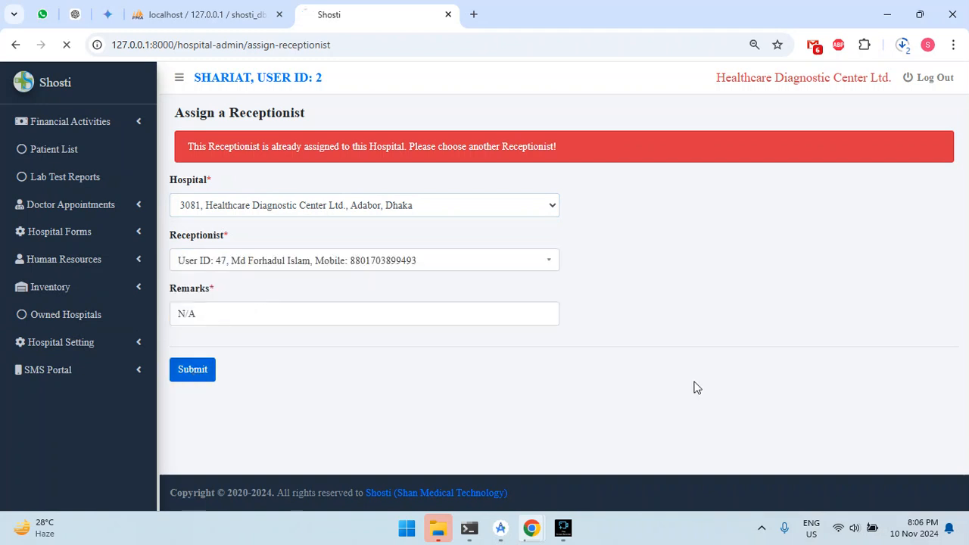
# Step: View the hospital assignments of the receptionist with user ID 47 and close that page again
pyautogui.moveTo(272, 257); pyautogui.dragTo(360, 257)
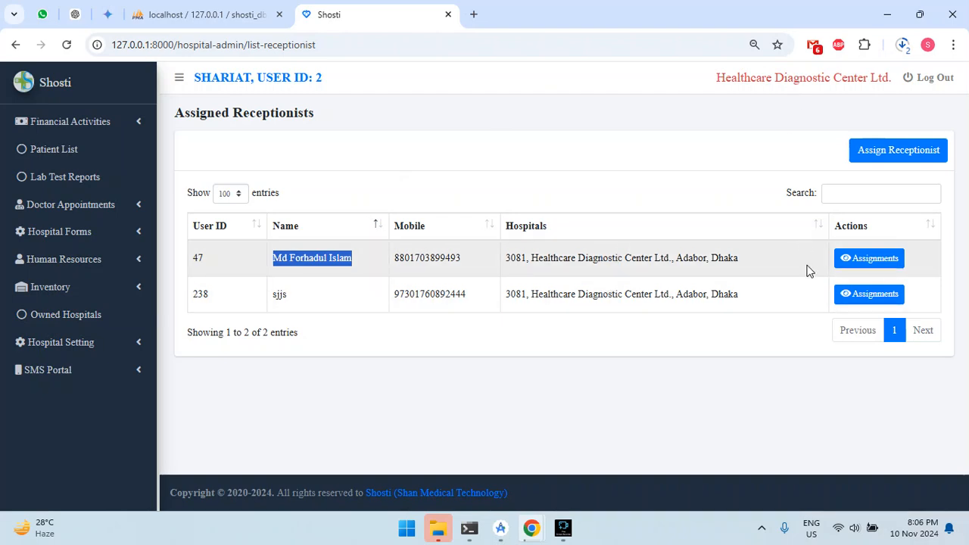
pyautogui.click(873, 261)
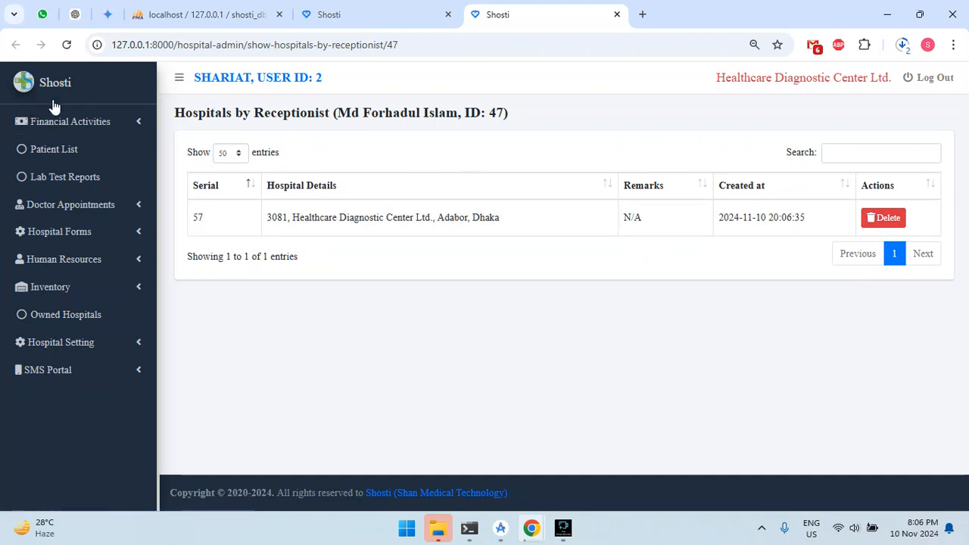
pyautogui.click(617, 15)
# Step: Switch to the receptionist's incognito Chrome window and test access to the Add New Sale and Sales List pages
pyautogui.moveTo(490, 524)
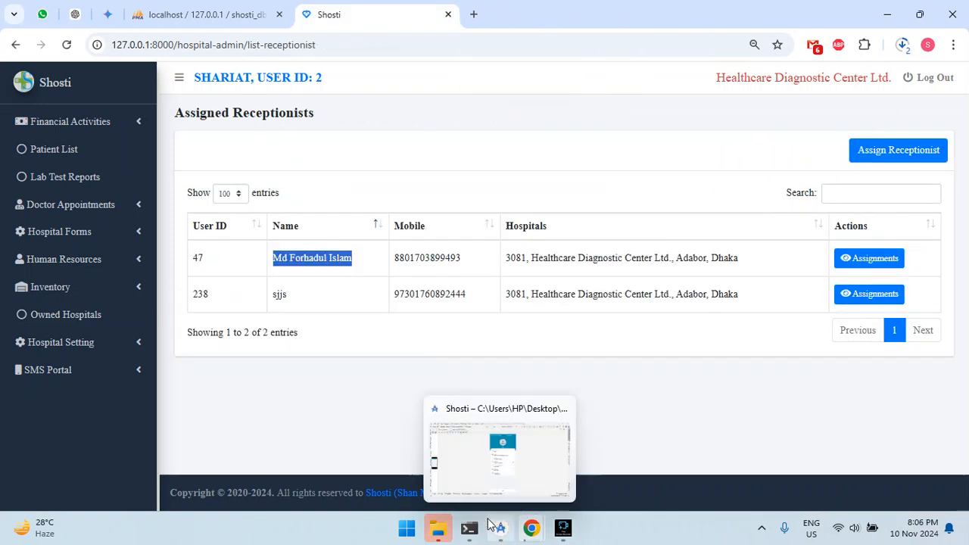
pyautogui.moveTo(532, 528)
pyautogui.click(587, 471)
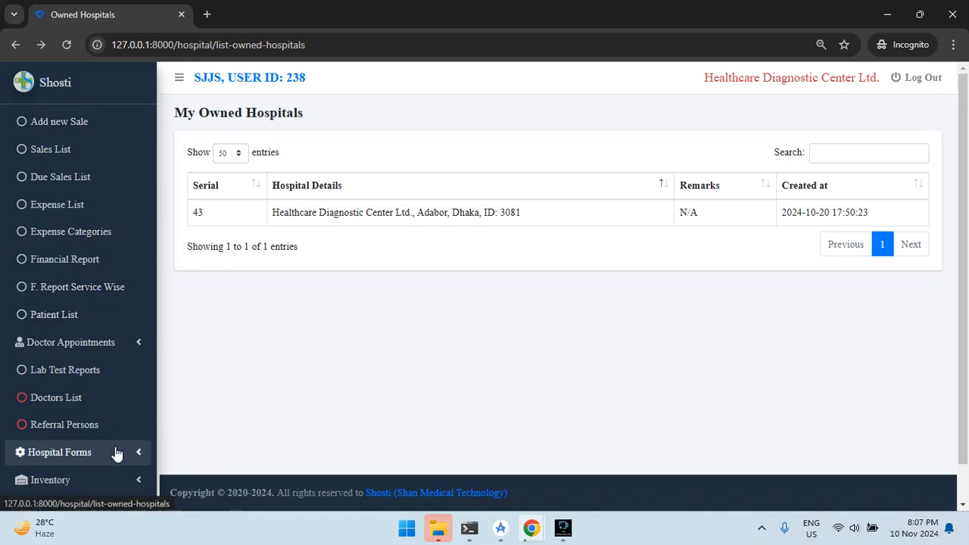
pyautogui.scroll(-1, 113, 454)
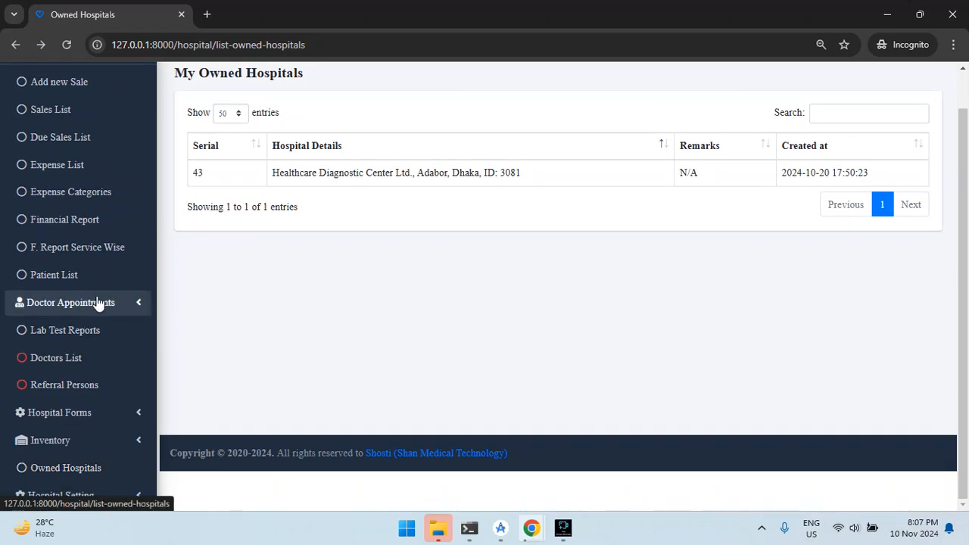
pyautogui.scroll(1, 90, 430)
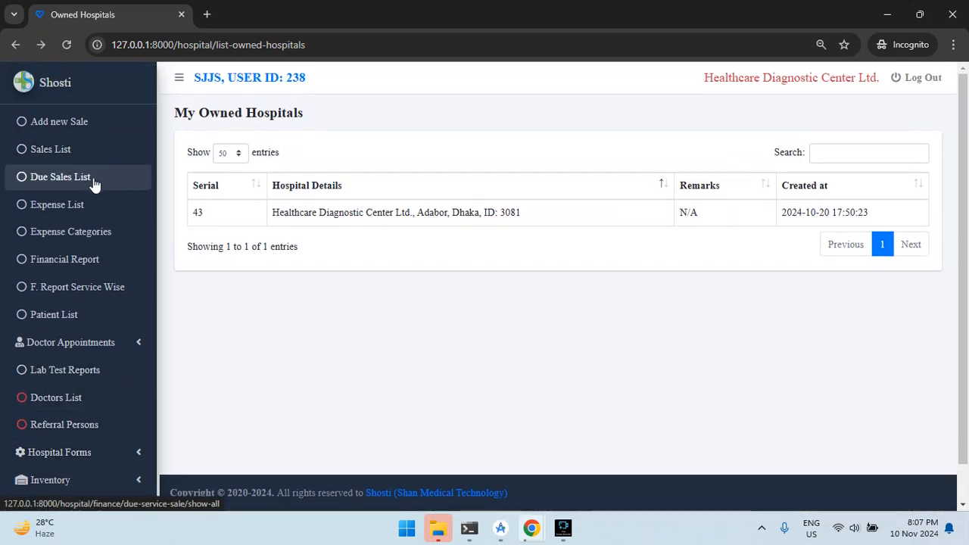
pyautogui.click(65, 130)
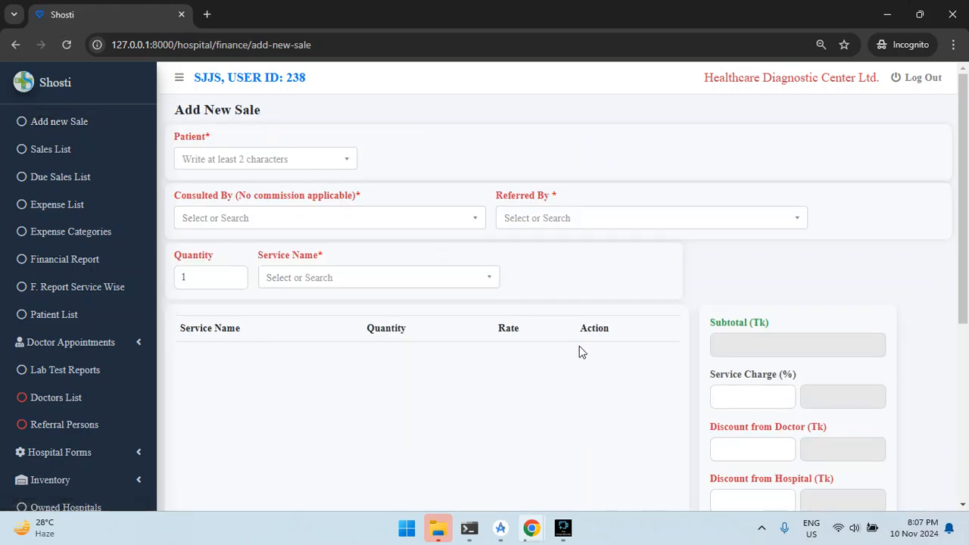
pyautogui.click(60, 152)
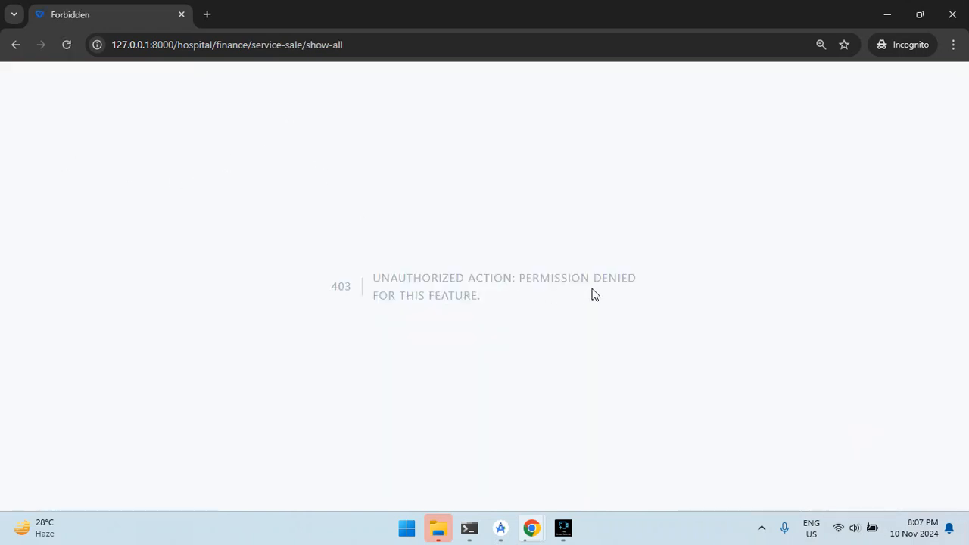
# Step: Return to the hospital admin's Chrome window and open the list of route path permissions from the hospital settings
pyautogui.moveTo(535, 537)
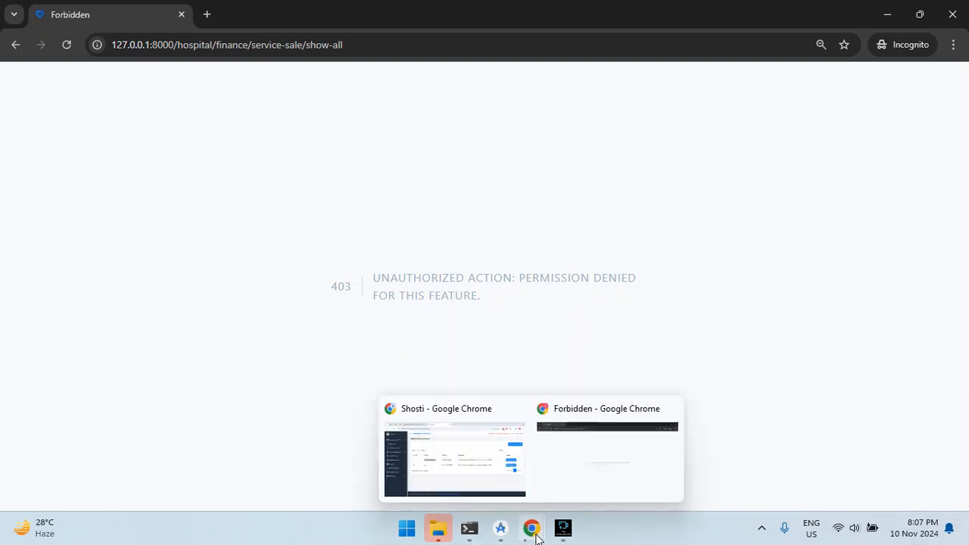
pyautogui.click(435, 471)
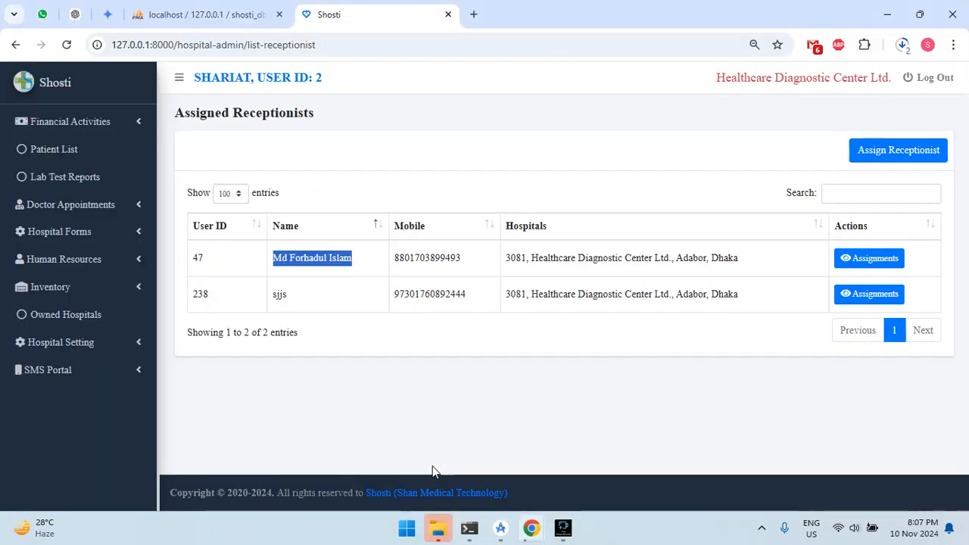
pyautogui.click(102, 353)
pyautogui.scroll(-1, 97, 352)
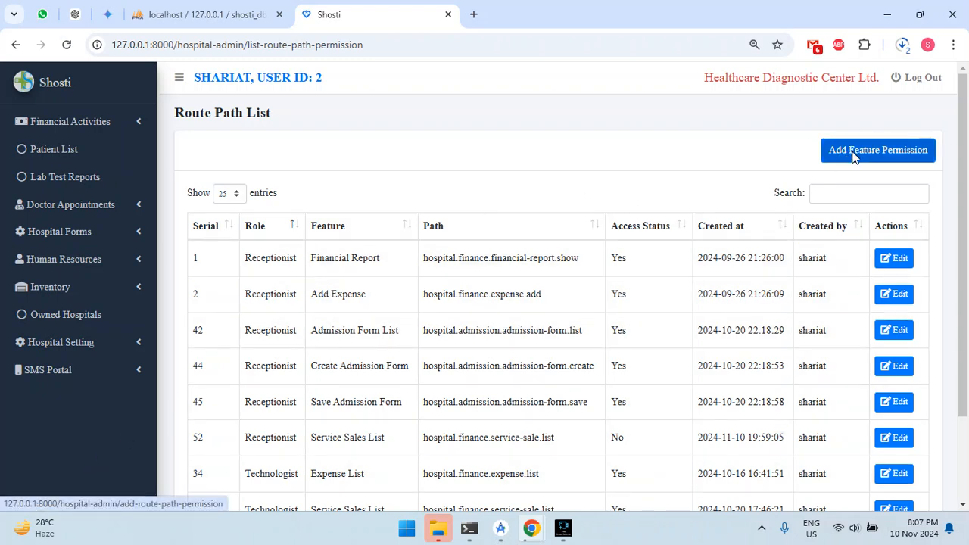
# Step: Try to add a feature permission for Service Sales List to the Receptionist role
pyautogui.click(853, 150)
pyautogui.click(235, 164)
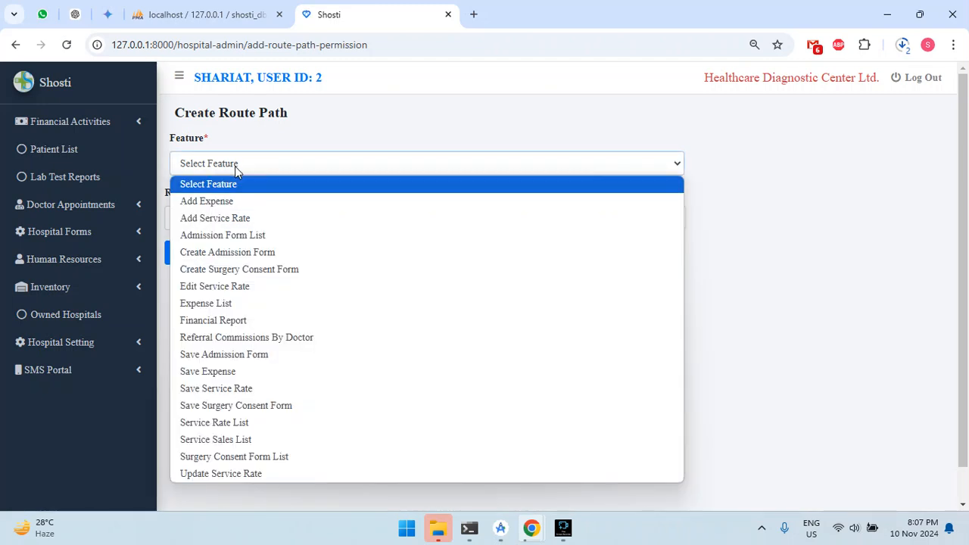
pyautogui.click(244, 445)
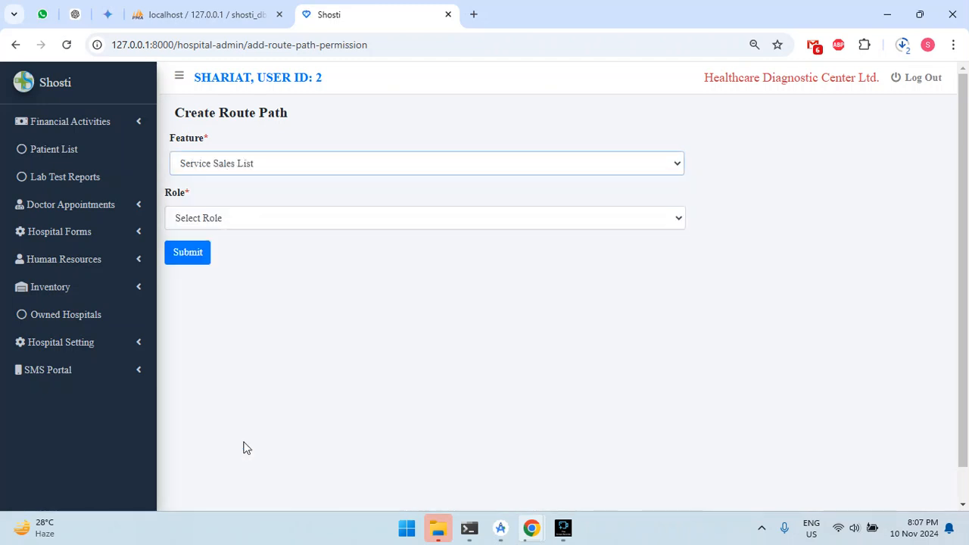
pyautogui.click(202, 223)
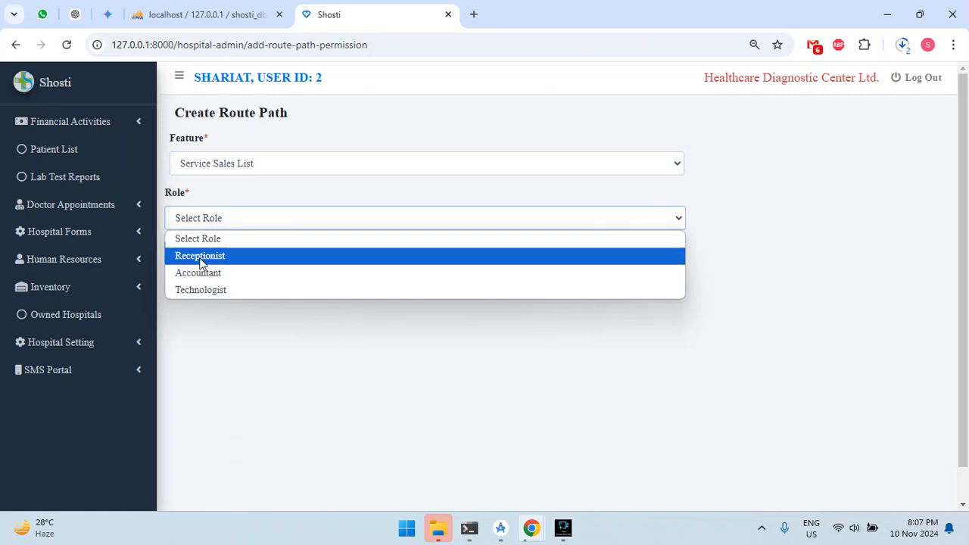
pyautogui.click(201, 258)
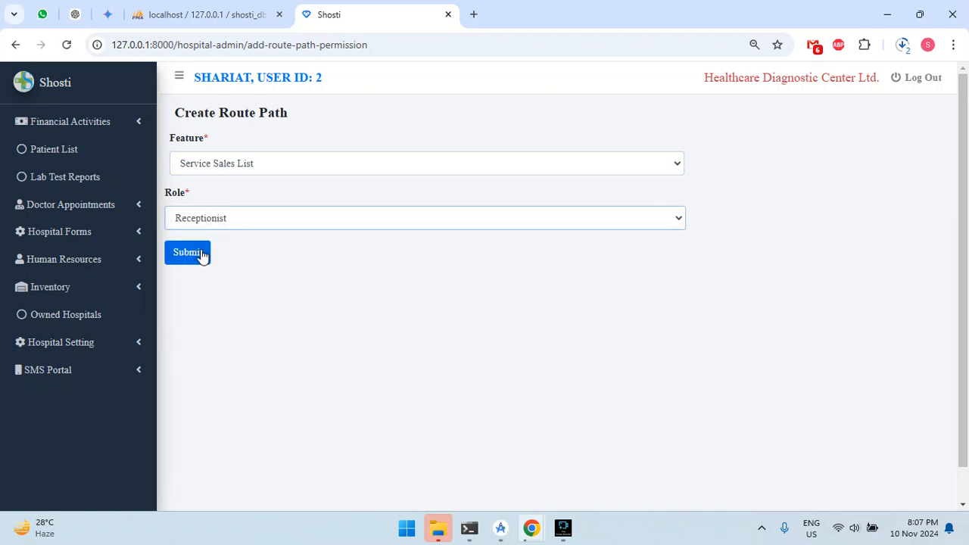
pyautogui.click(194, 257)
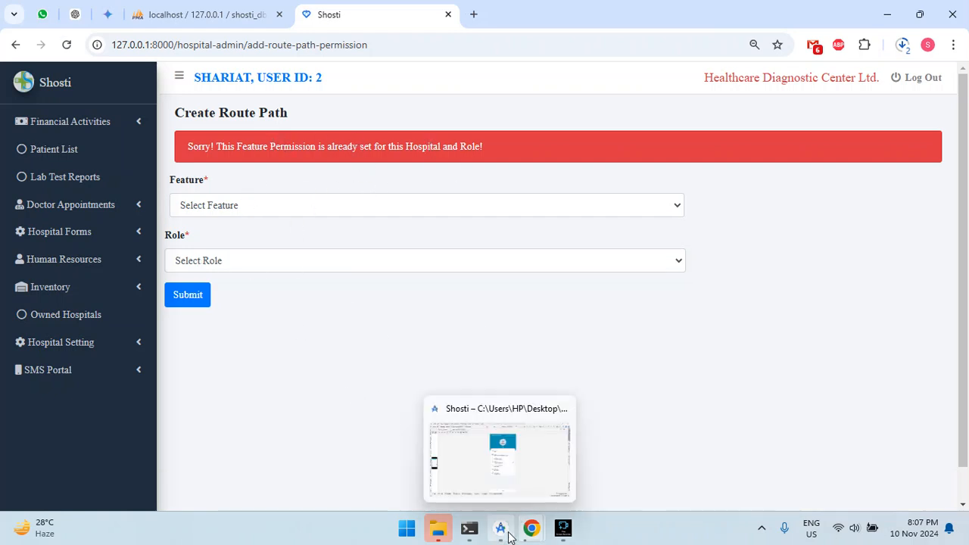
# Step: Check the Sales List page in the receptionist's incognito window and return to the admin's Chrome window
pyautogui.moveTo(531, 528)
pyautogui.click(569, 496)
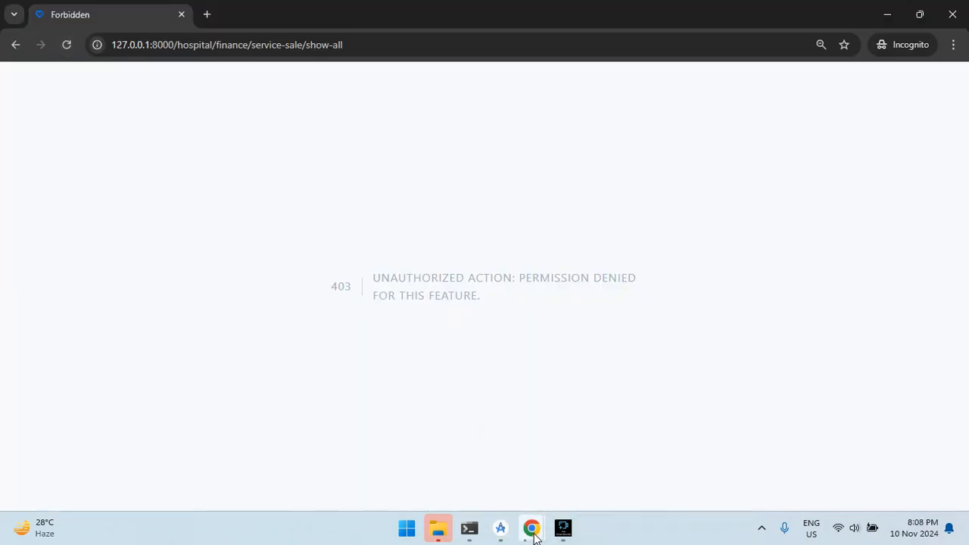
pyautogui.moveTo(529, 530)
pyautogui.click(424, 454)
# Step: Return to the route path list, sort it by serial, and set the receptionist's Service Sales List feature permission to Yes
pyautogui.click(16, 44)
pyautogui.click(216, 231)
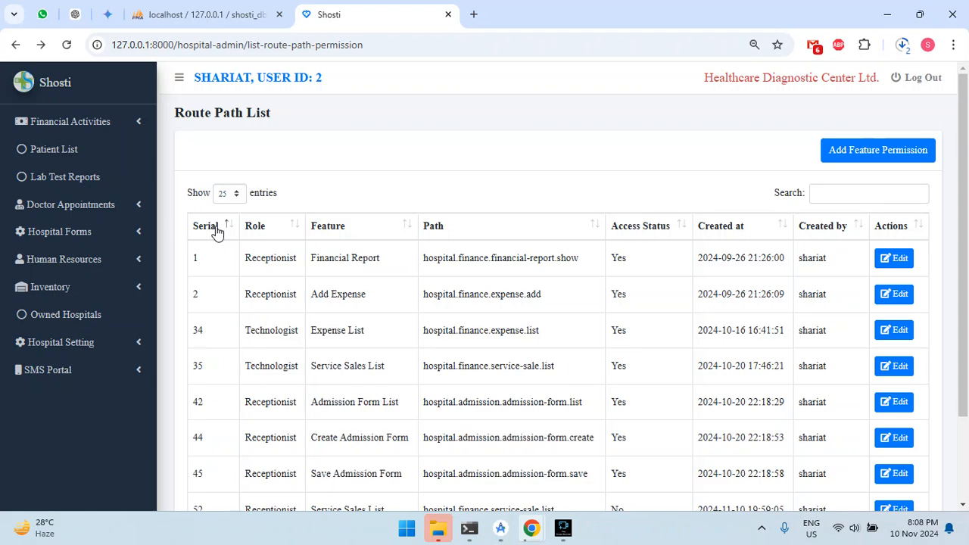
pyautogui.click(215, 227)
pyautogui.click(894, 257)
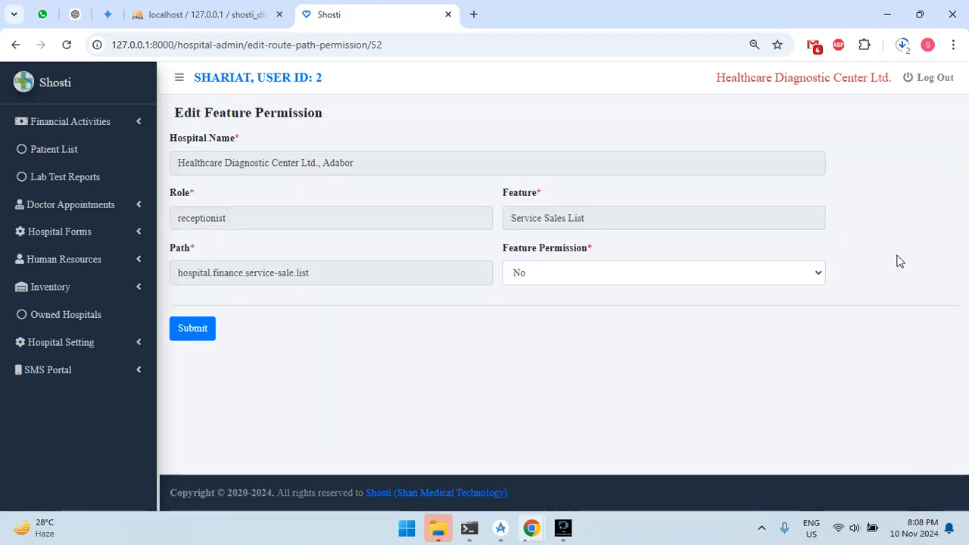
pyautogui.click(553, 275)
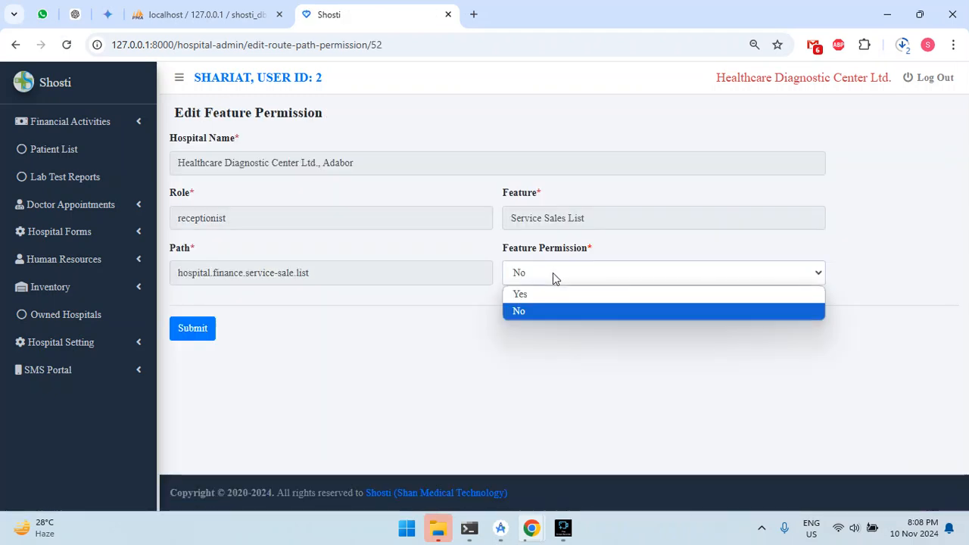
pyautogui.click(535, 294)
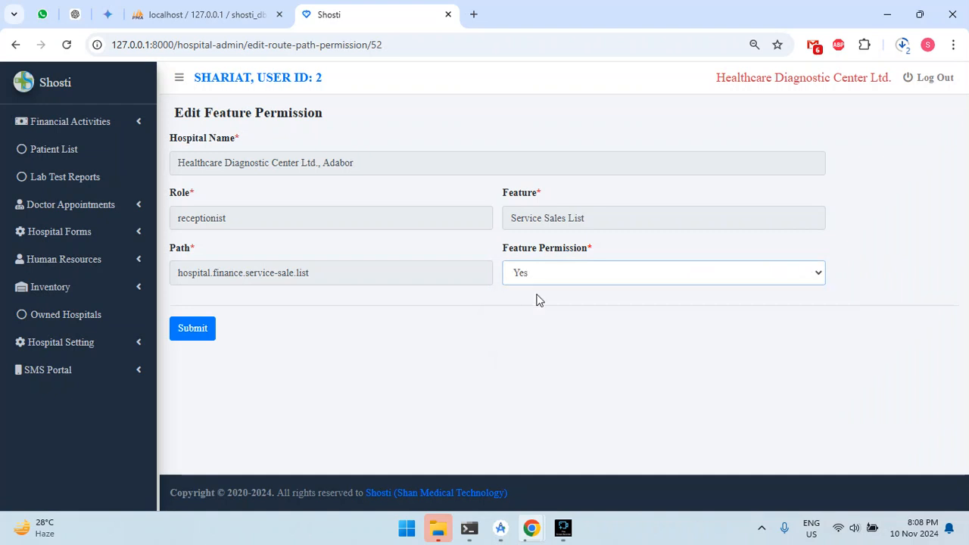
pyautogui.click(191, 332)
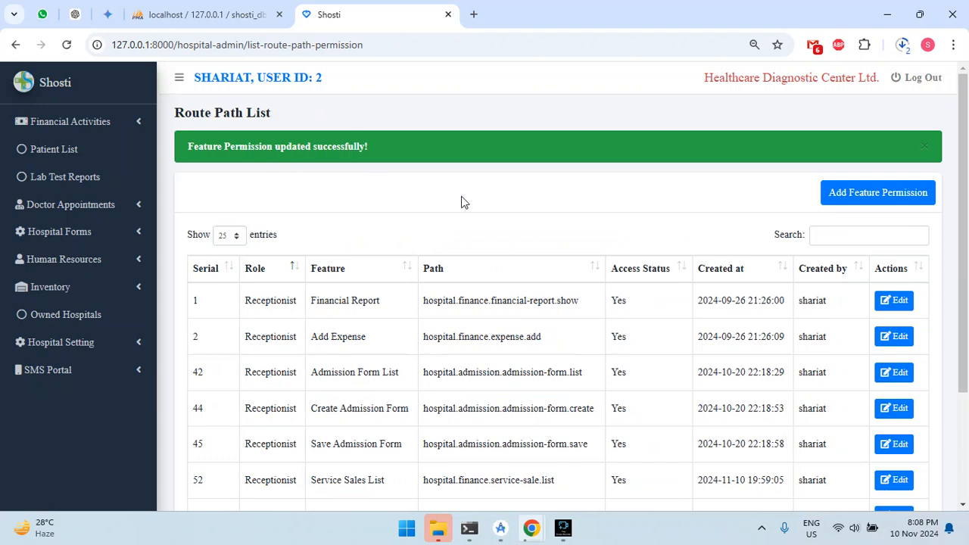
# Step: Sort the route path list by descending serial and set the receptionist's Service Sales List feature permission to No
pyautogui.click(223, 270)
pyautogui.click(212, 273)
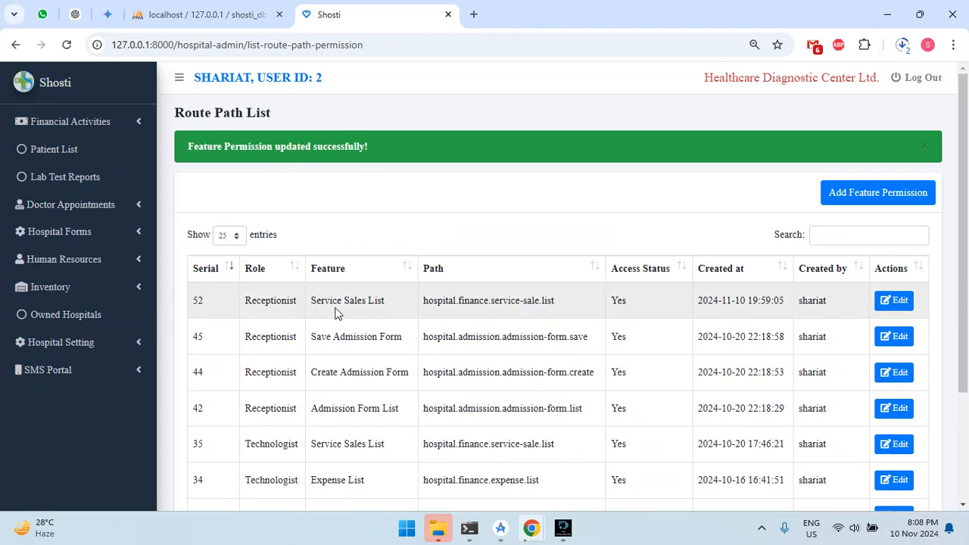
pyautogui.moveTo(328, 301); pyautogui.dragTo(417, 303)
pyautogui.click(638, 302)
pyautogui.click(898, 301)
pyautogui.click(559, 269)
pyautogui.click(527, 309)
pyautogui.click(201, 330)
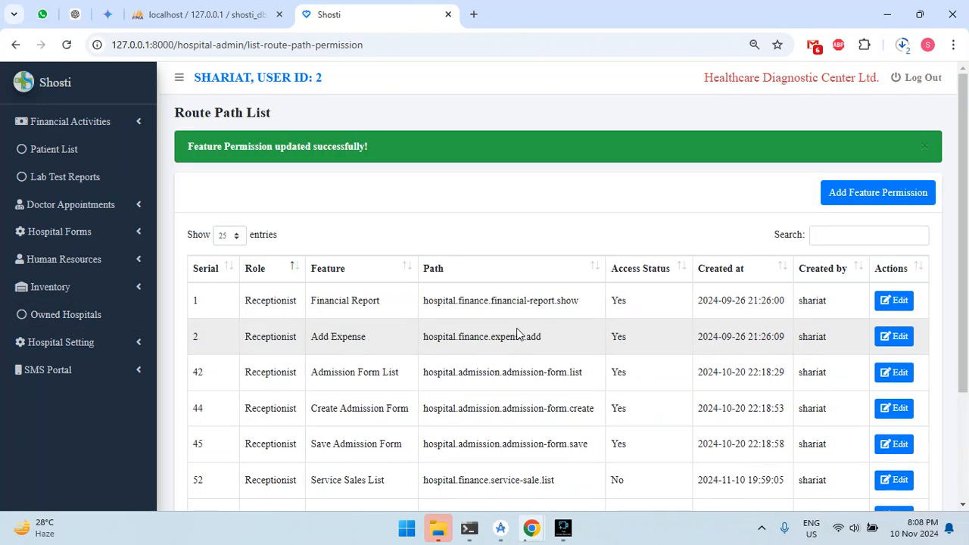
# Step: Find the receptionist's newest Service Sales List entry again and submit its feature permission as Yes
pyautogui.click(222, 275)
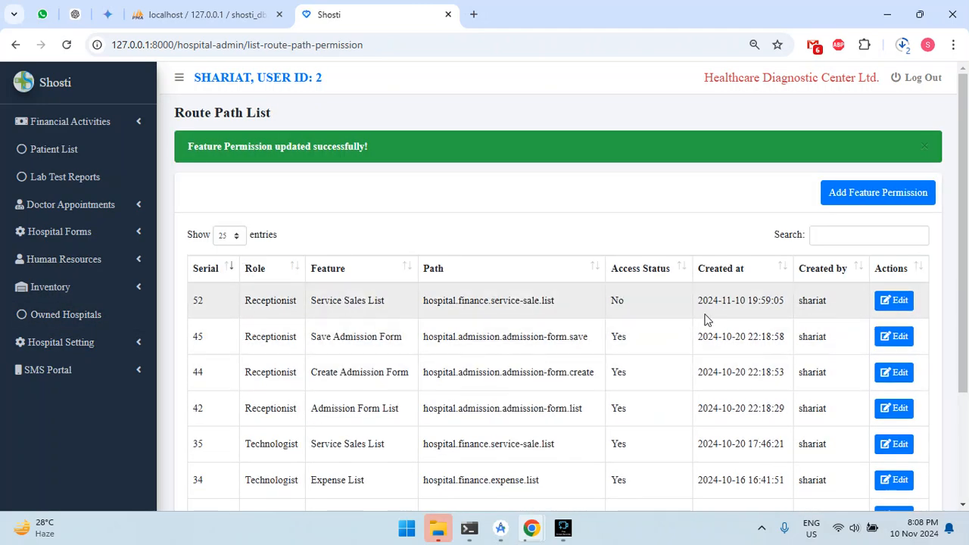
pyautogui.click(908, 301)
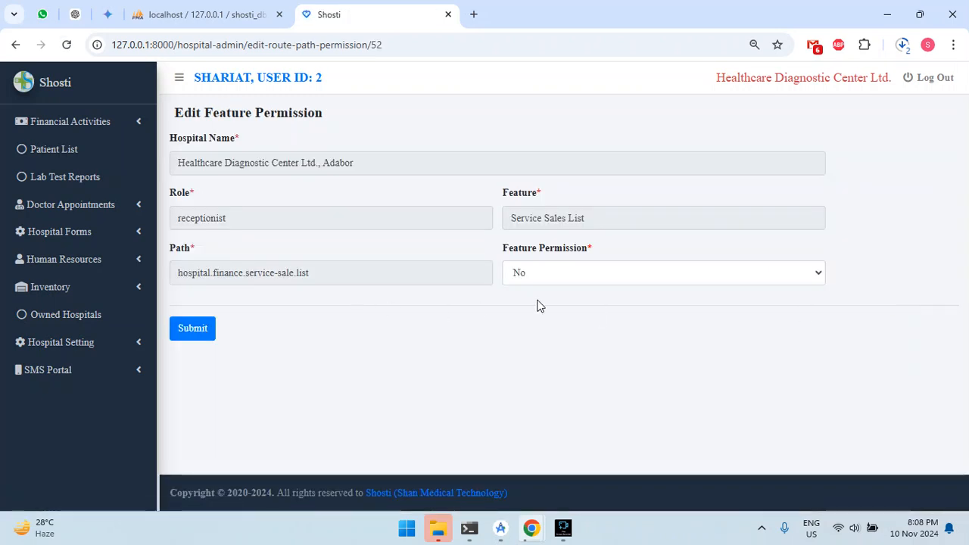
pyautogui.click(540, 281)
pyautogui.click(524, 295)
pyautogui.click(199, 328)
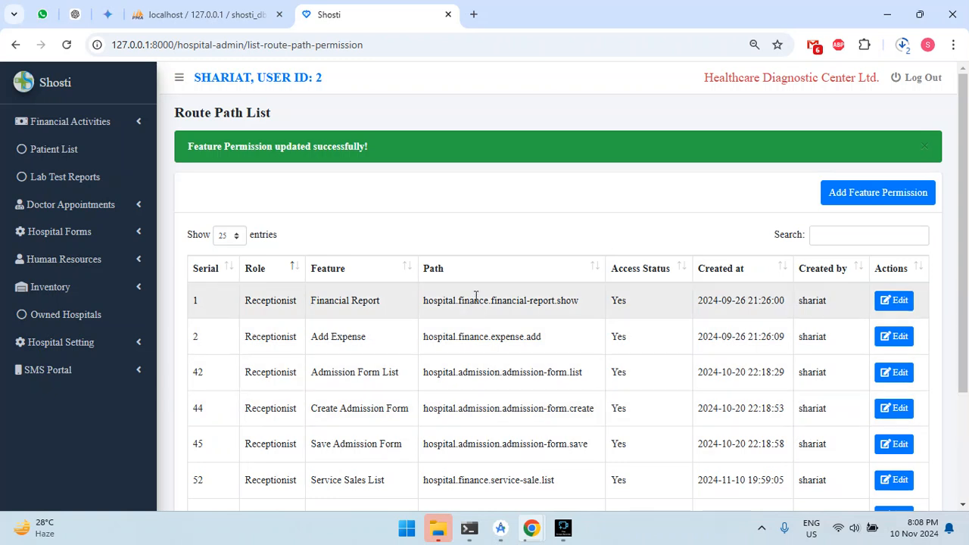
# Step: Add an Expense List feature permission for the Receptionist role and sort the route path list by descending serial
pyautogui.click(865, 202)
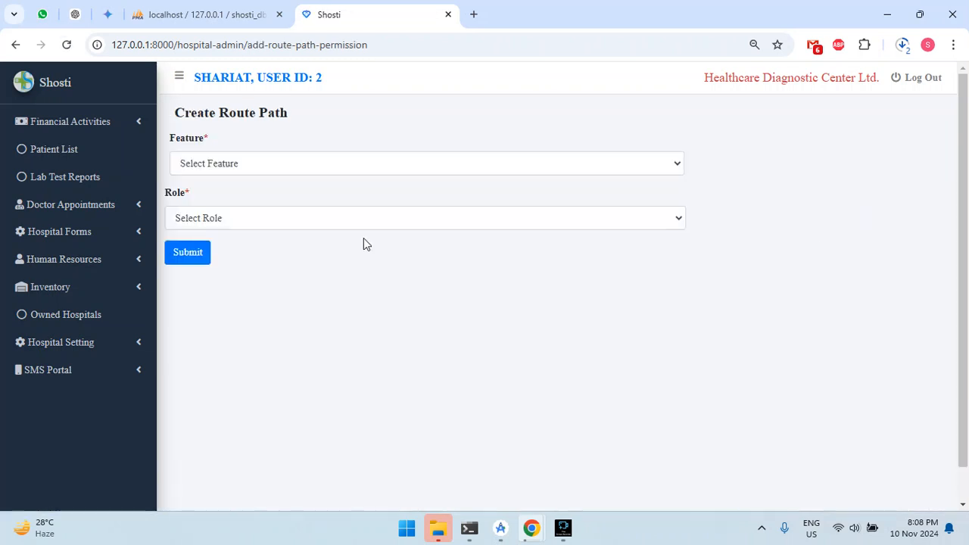
pyautogui.click(247, 167)
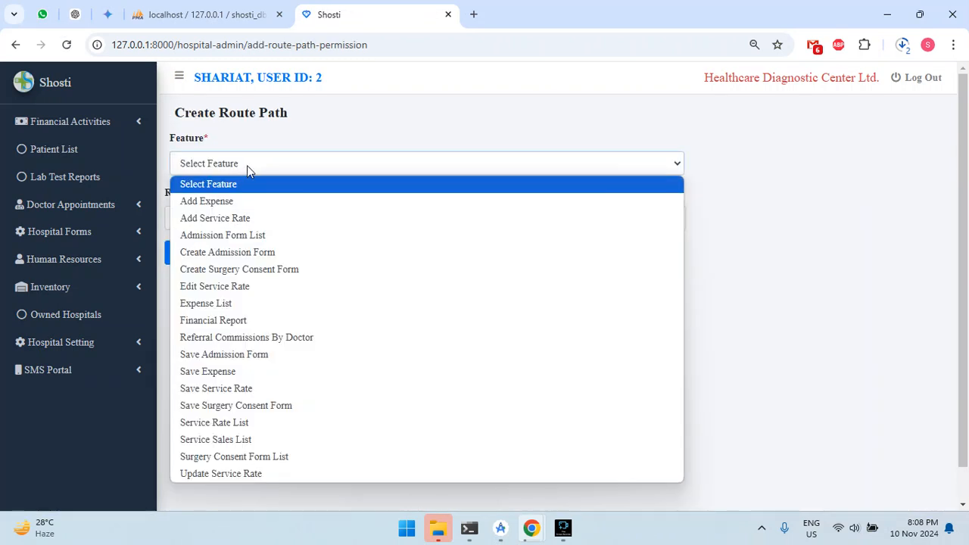
pyautogui.click(209, 304)
pyautogui.click(217, 225)
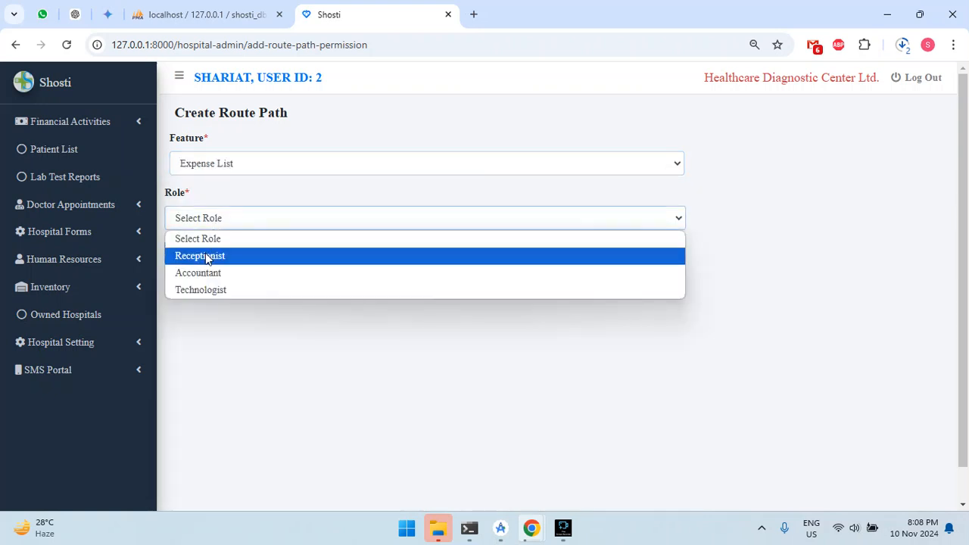
pyautogui.click(202, 255)
pyautogui.click(193, 254)
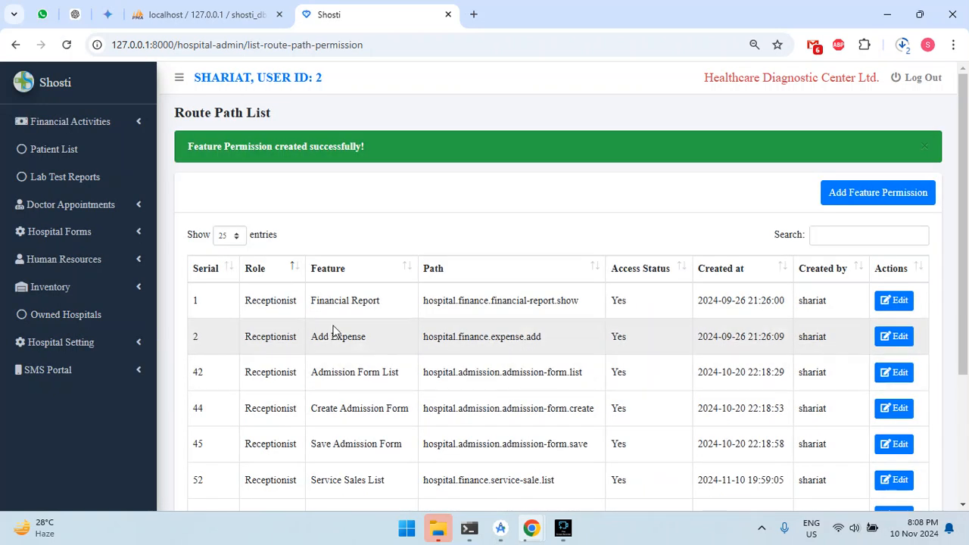
pyautogui.click(217, 277)
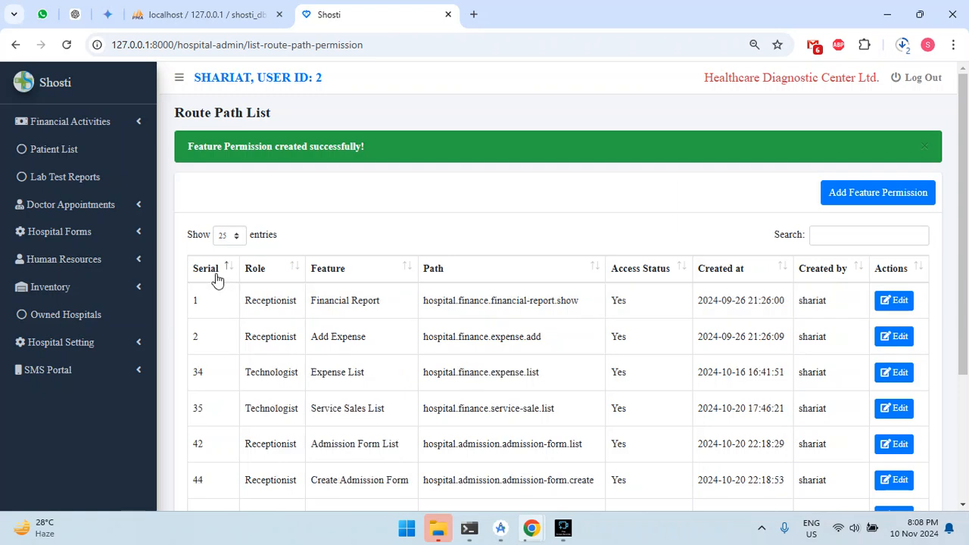
pyautogui.click(217, 279)
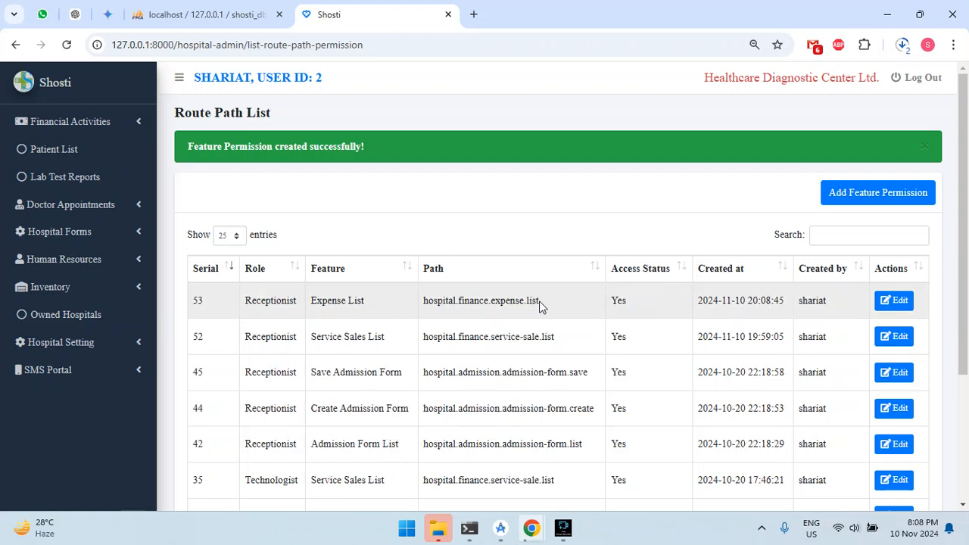
# Step: Switch to the receptionist's incognito Chrome window and reload the service sales list page
pyautogui.moveTo(532, 535)
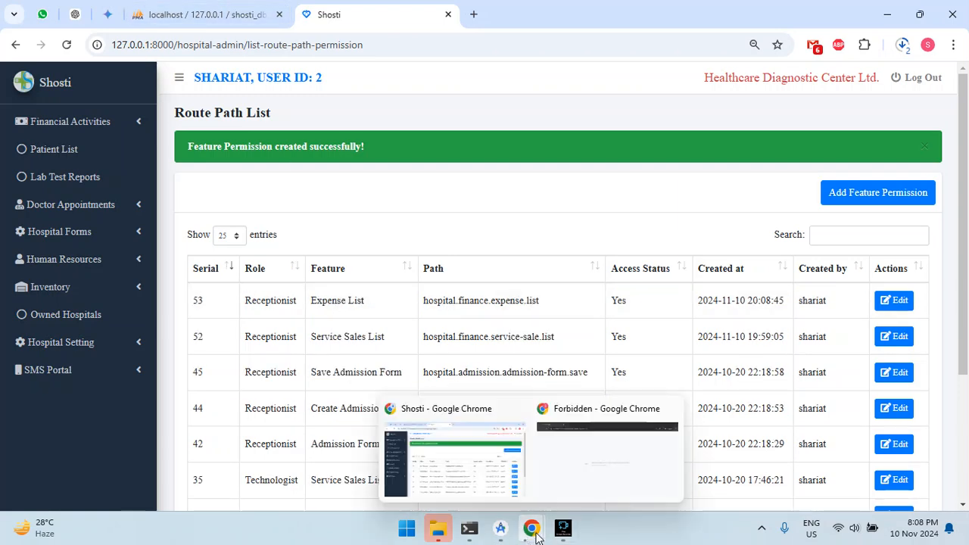
pyautogui.click(574, 462)
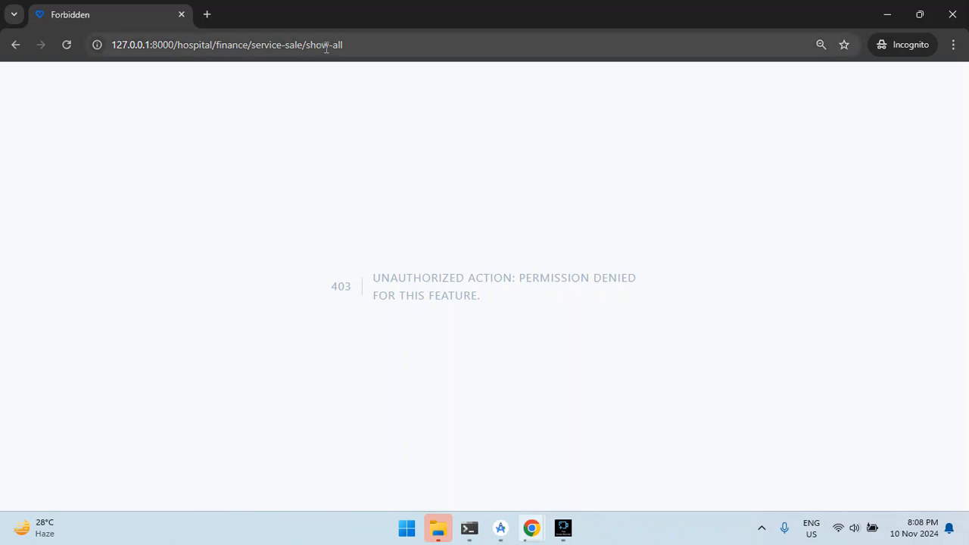
pyautogui.click(67, 43)
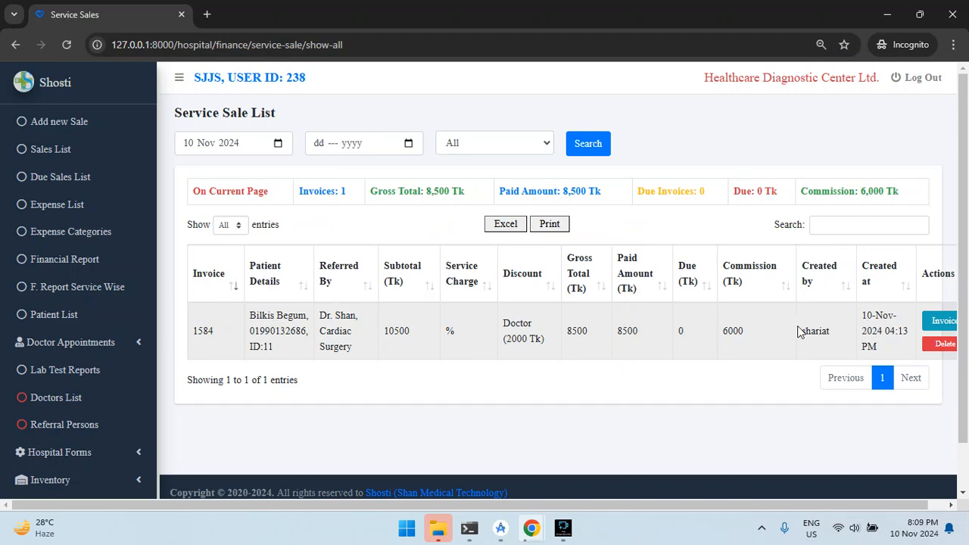
pyautogui.click(953, 44)
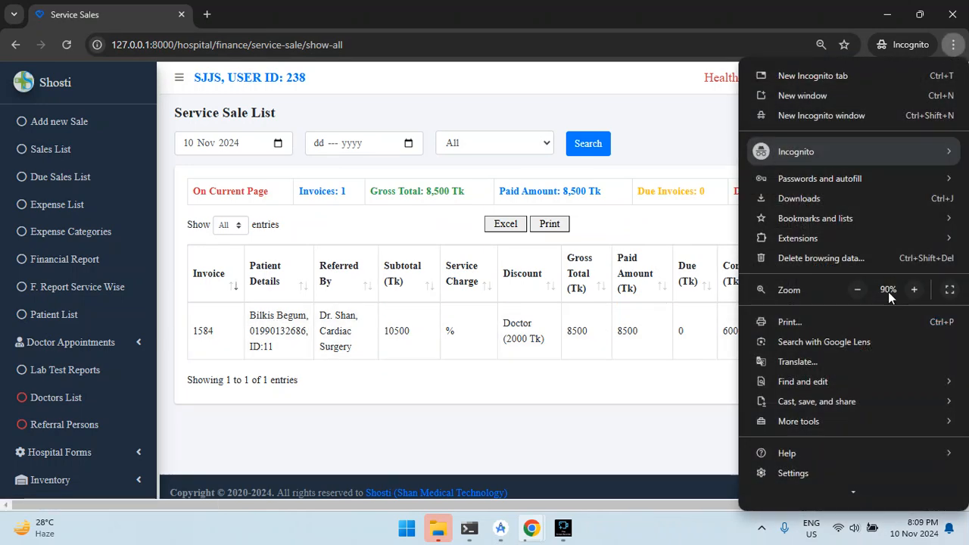
pyautogui.click(675, 331)
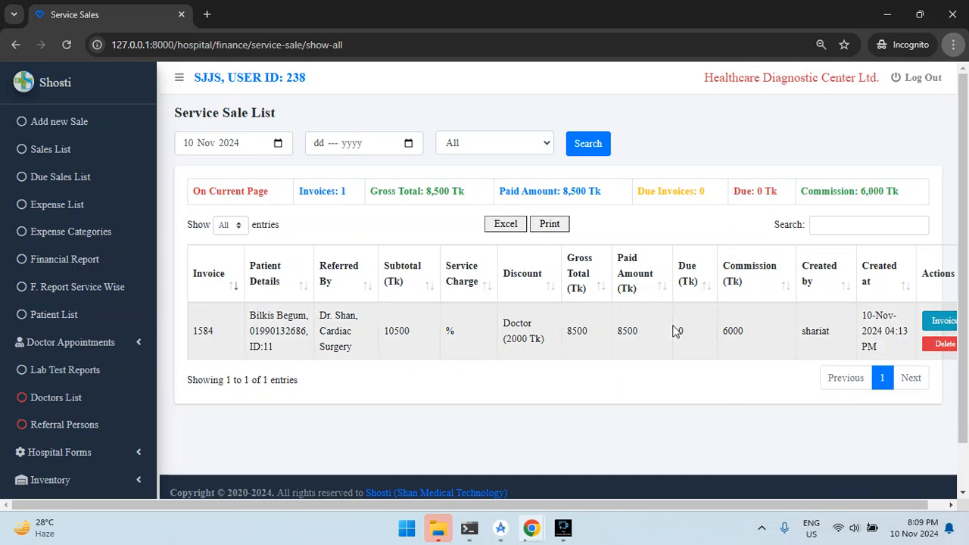
# Step: Try to delete the listed service sale as the receptionist and go back to the Service Sale List
pyautogui.click(939, 346)
pyautogui.click(553, 134)
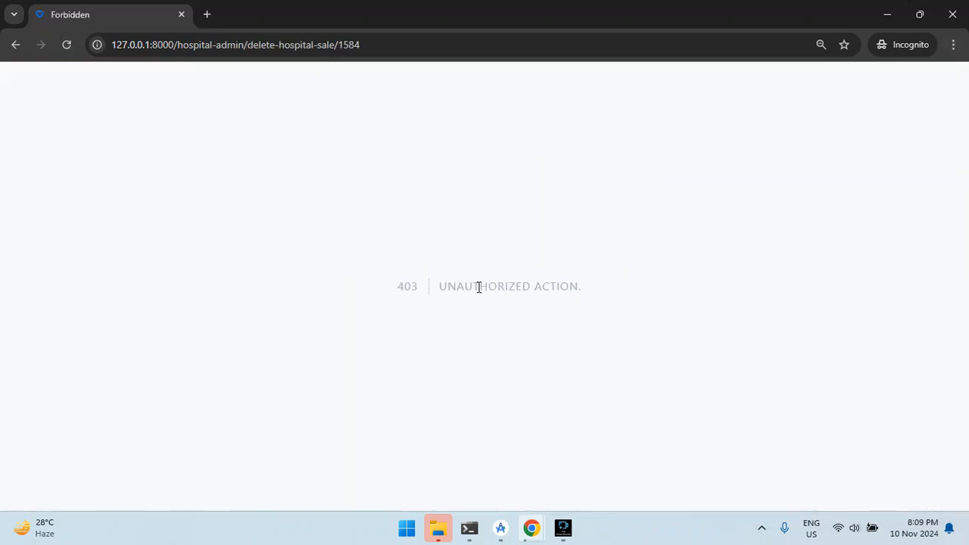
pyautogui.click(16, 45)
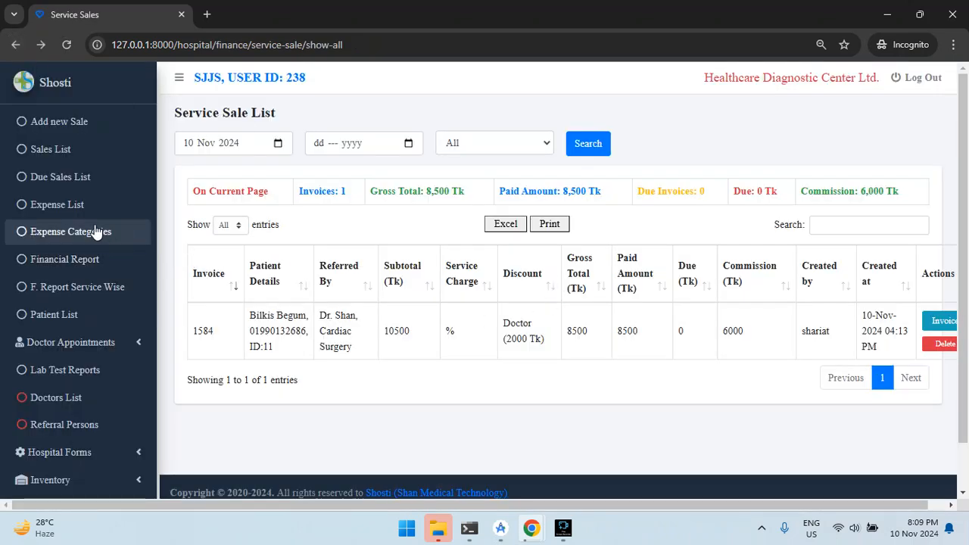
# Step: Check the Expense List and Financial Report pages as the receptionist and return to the admin's Chrome window
pyautogui.click(74, 203)
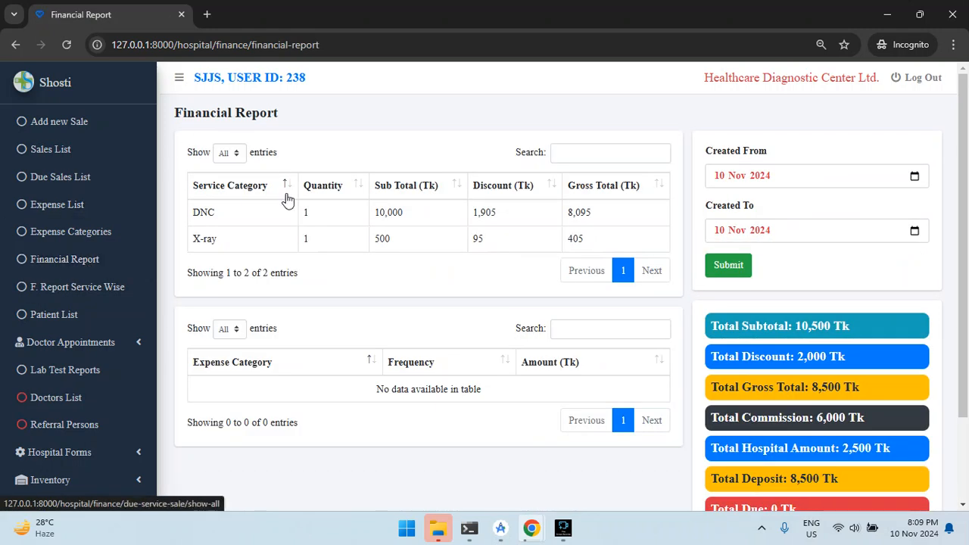
pyautogui.moveTo(534, 534)
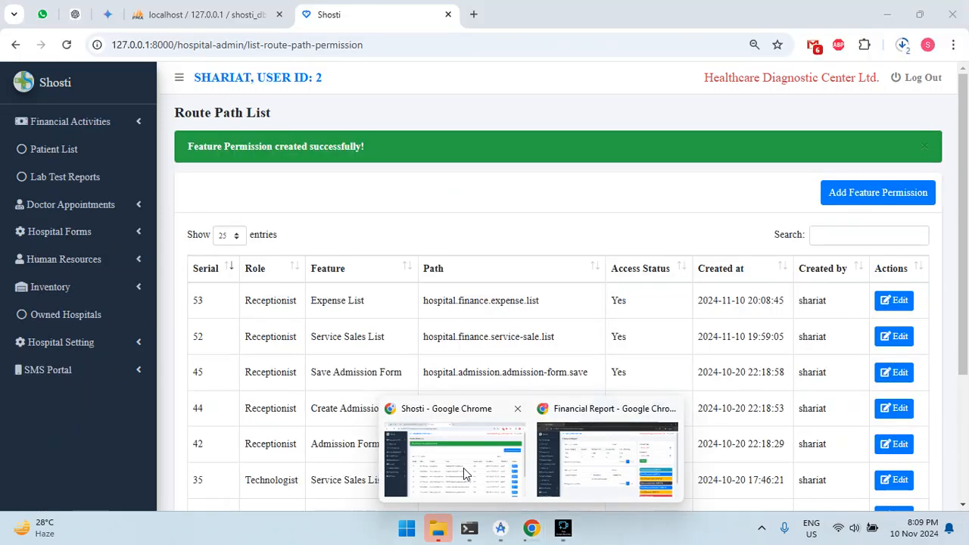
pyautogui.click(463, 468)
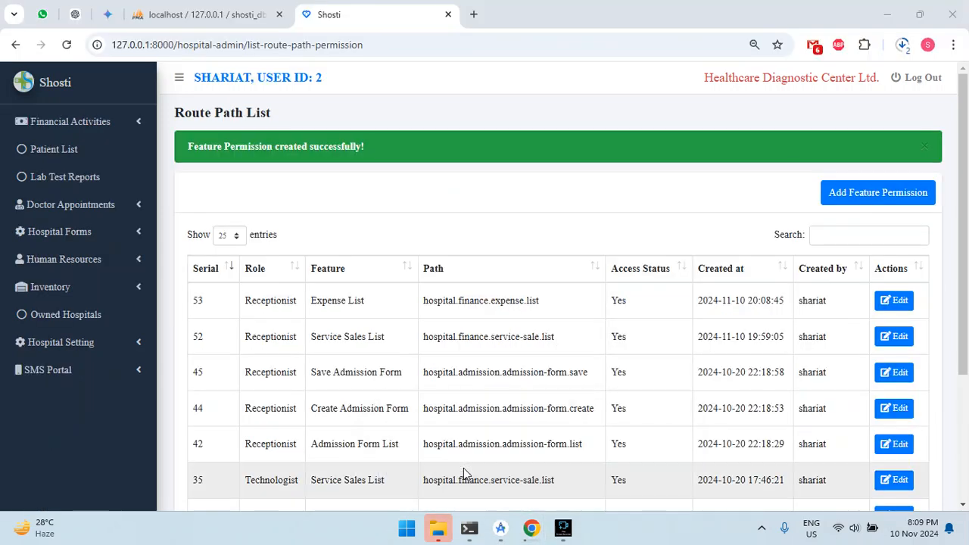
# Step: Filter the route path list by "financi" and set the receptionist's Financial Report feature permission to No
pyautogui.click(849, 242)
pyautogui.write('fina')
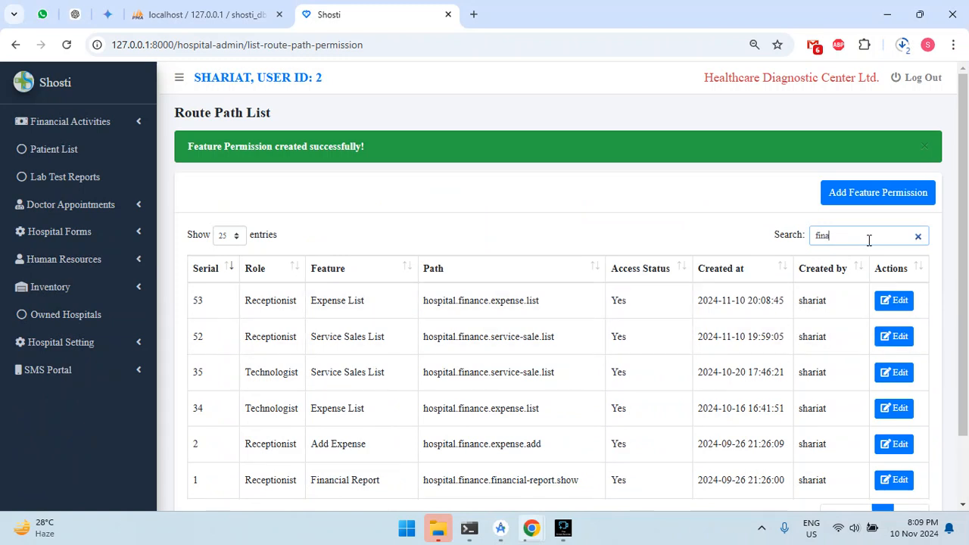
pyautogui.write('nci')
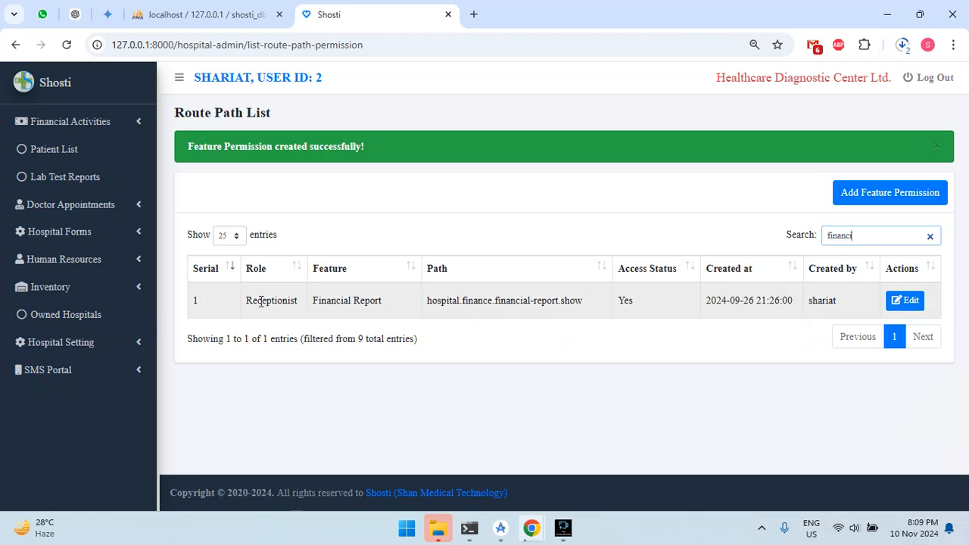
pyautogui.click(912, 301)
pyautogui.click(560, 272)
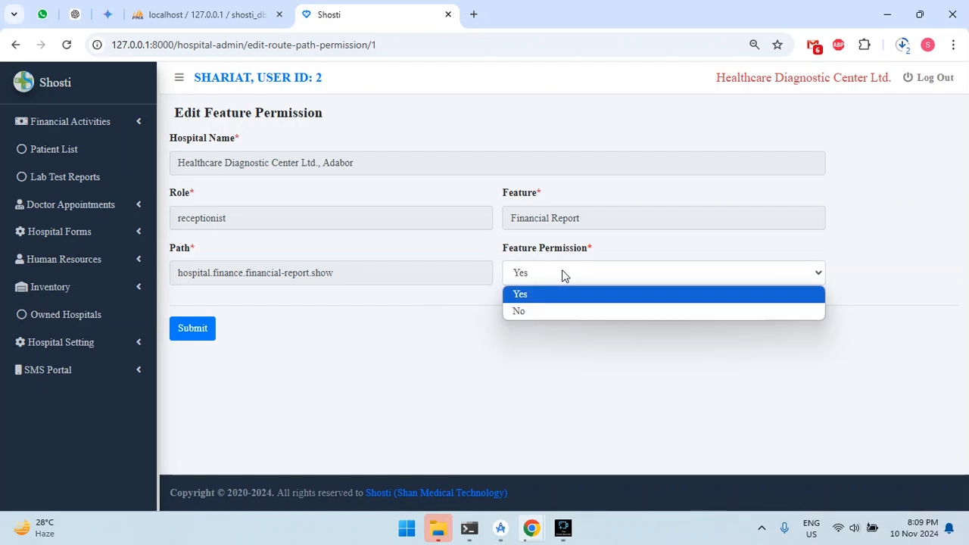
pyautogui.click(520, 309)
pyautogui.click(209, 331)
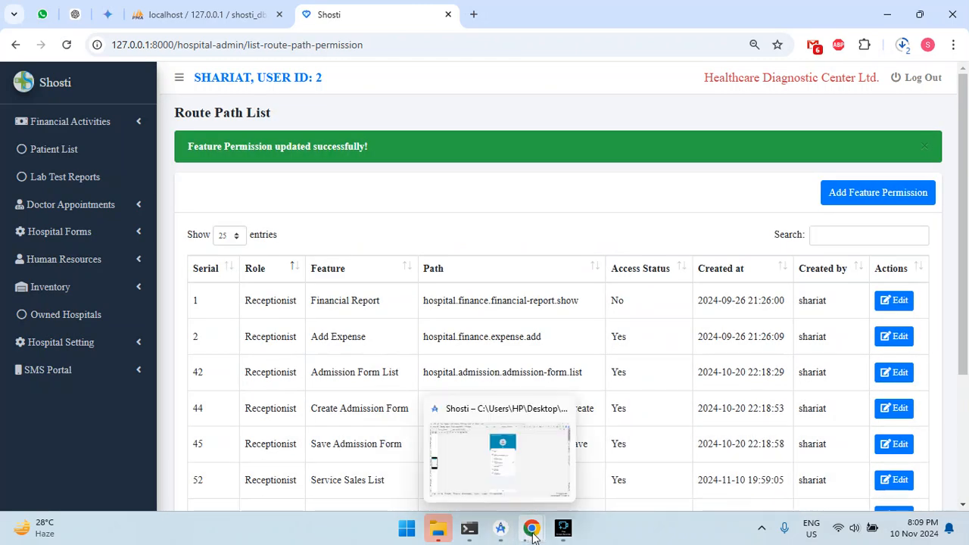
# Step: Reload the Financial Report page in the receptionist's incognito window and return to the admin's Chrome window
pyautogui.moveTo(531, 528)
pyautogui.click(610, 478)
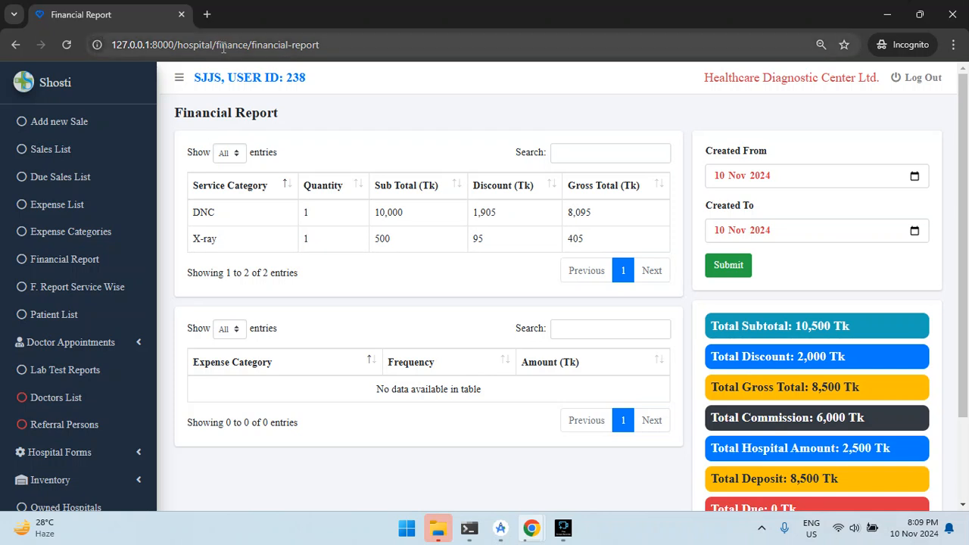
pyautogui.click(67, 47)
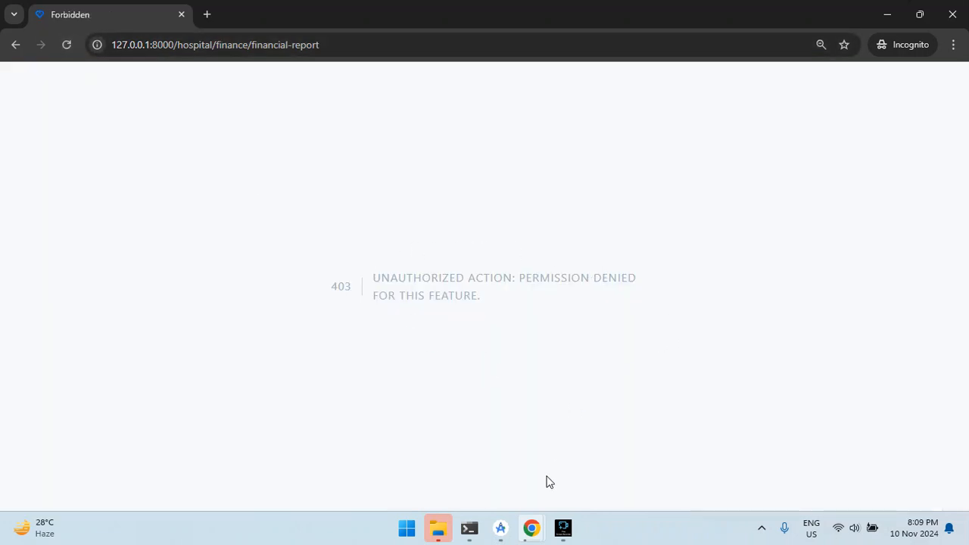
pyautogui.moveTo(532, 529)
pyautogui.click(484, 457)
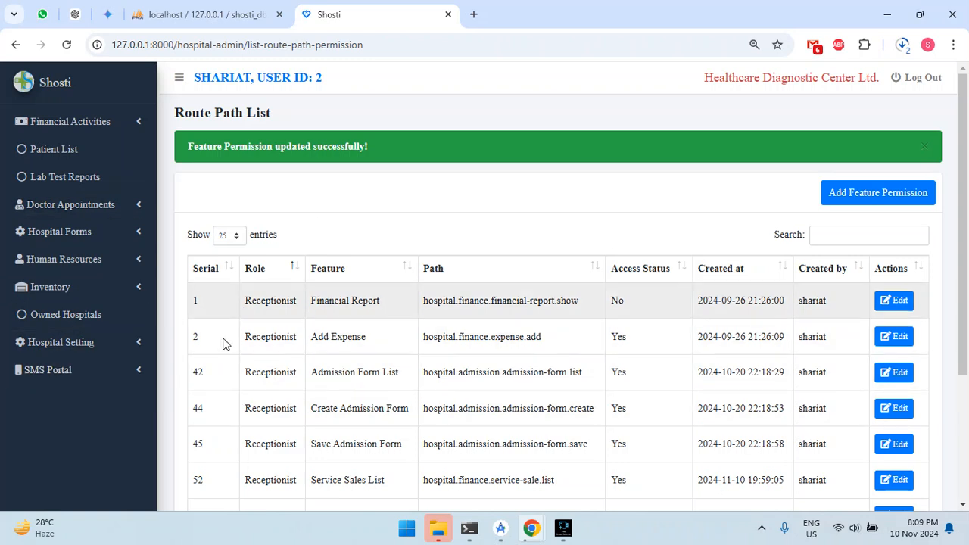
# Step: Add a Service Rate List feature permission for the Receptionist role and sort the route path list by serial in descending order
pyautogui.click(843, 191)
pyautogui.click(261, 162)
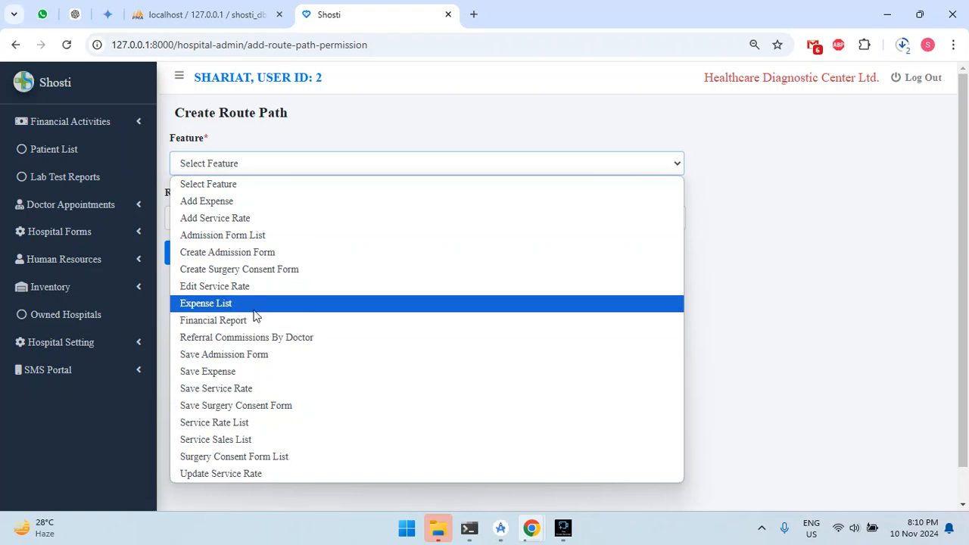
pyautogui.click(241, 423)
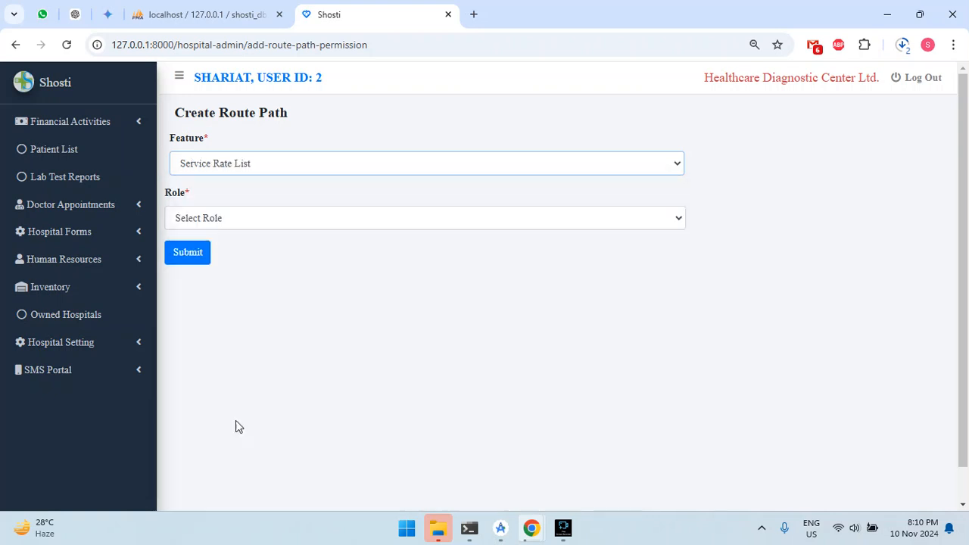
pyautogui.click(238, 220)
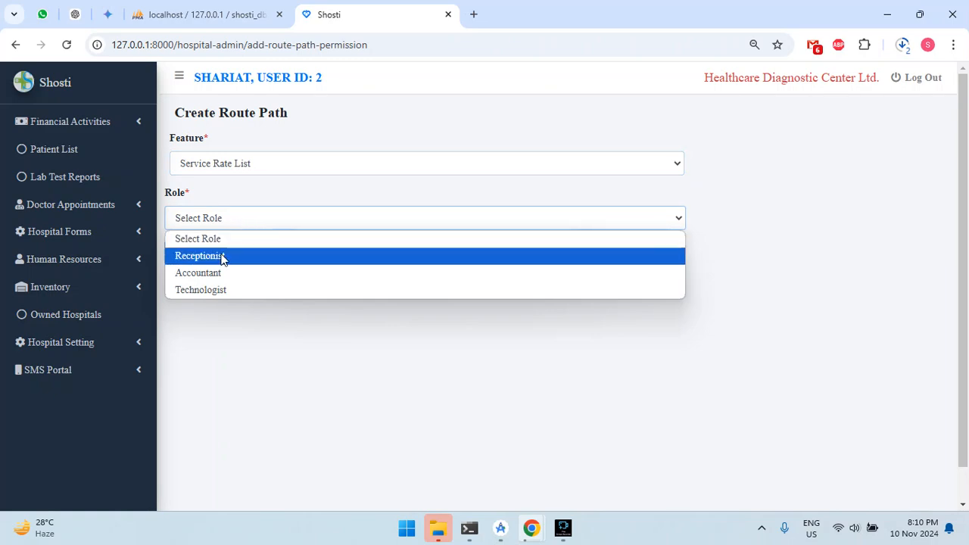
pyautogui.click(226, 256)
pyautogui.click(189, 254)
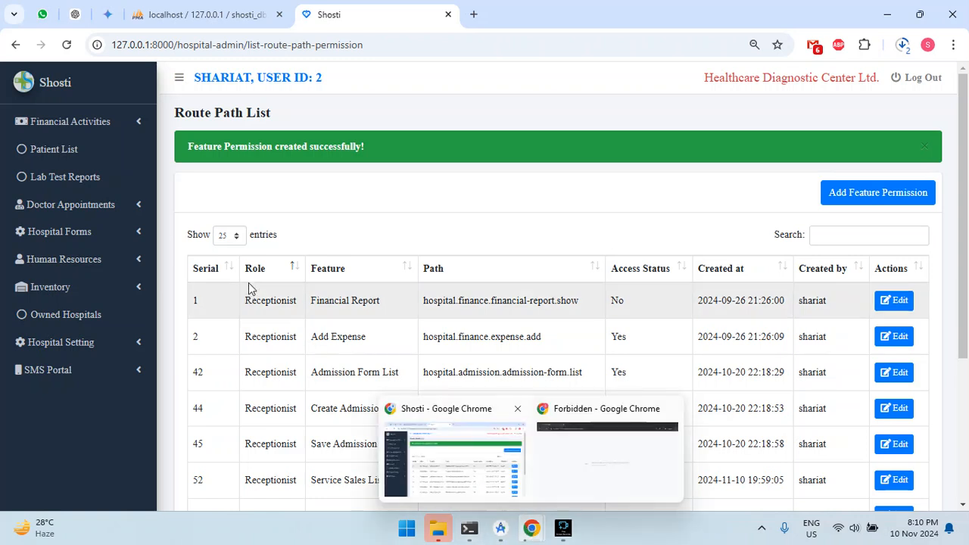
pyautogui.click(203, 270)
pyautogui.click(206, 271)
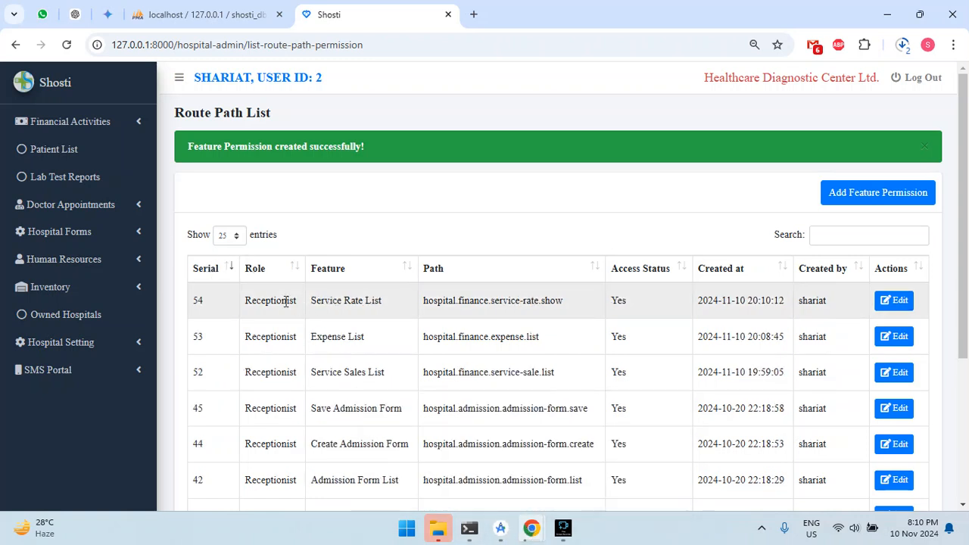
# Step: Check the Service Rate Settings page in the receptionist's incognito window and return to the admin's Chrome window
pyautogui.moveTo(535, 536)
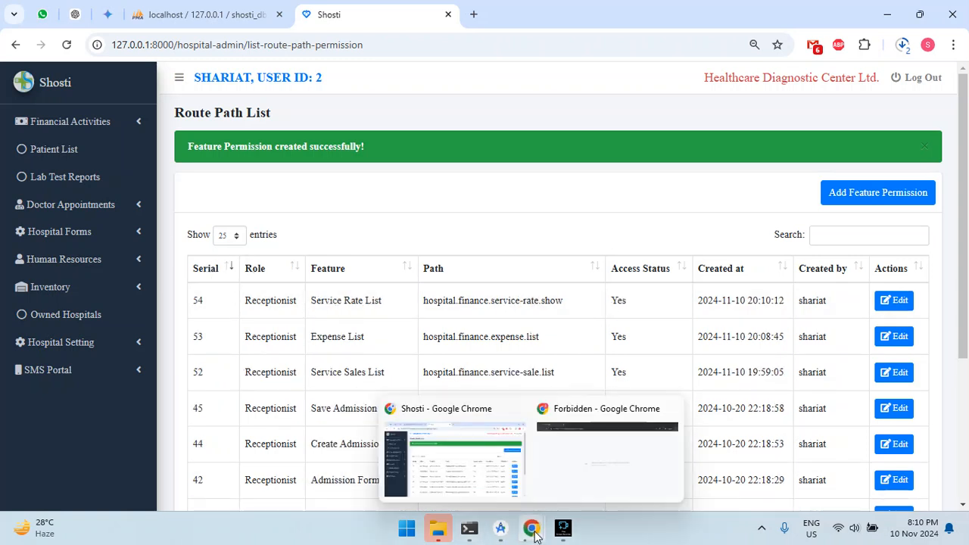
pyautogui.click(590, 480)
pyautogui.click(16, 45)
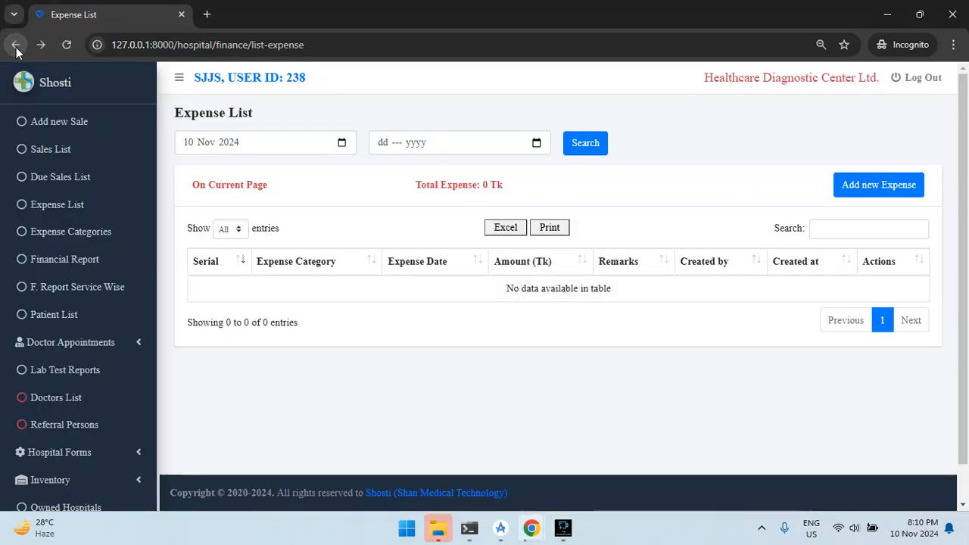
pyautogui.scroll(-1, 48, 384)
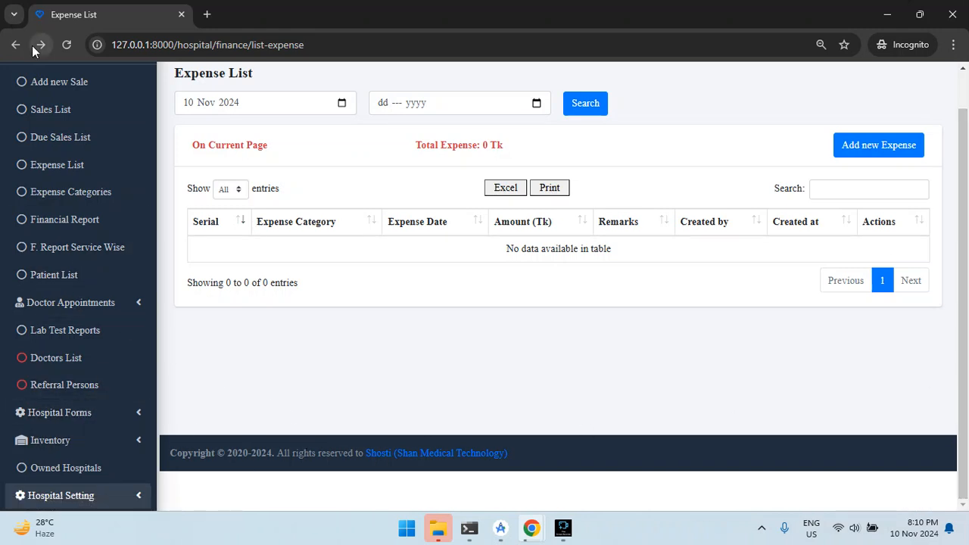
pyautogui.click(124, 503)
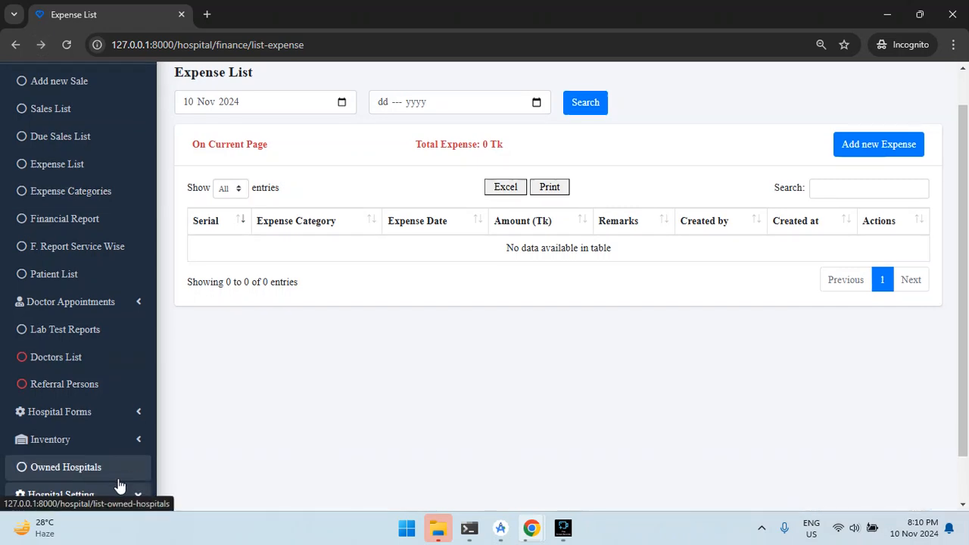
pyautogui.scroll(-1, 106, 499)
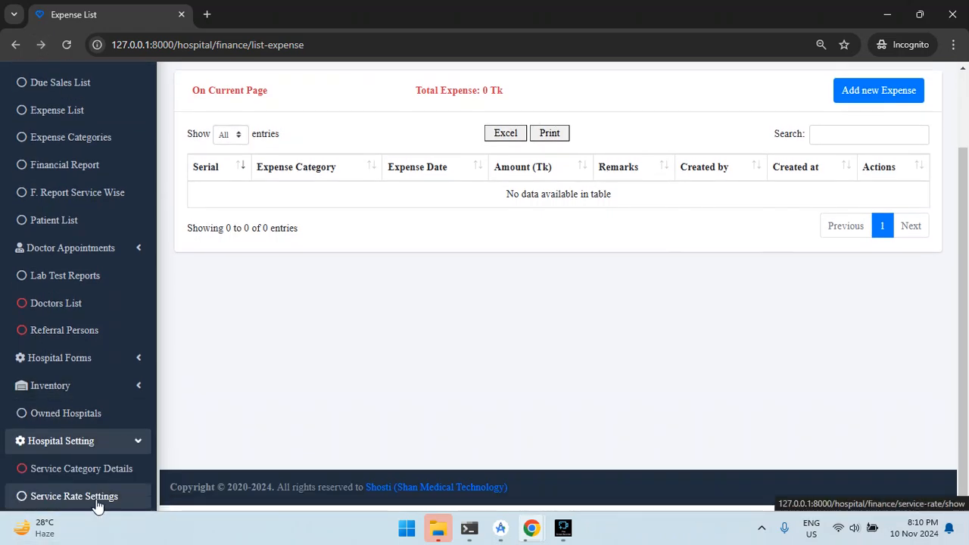
pyautogui.click(97, 499)
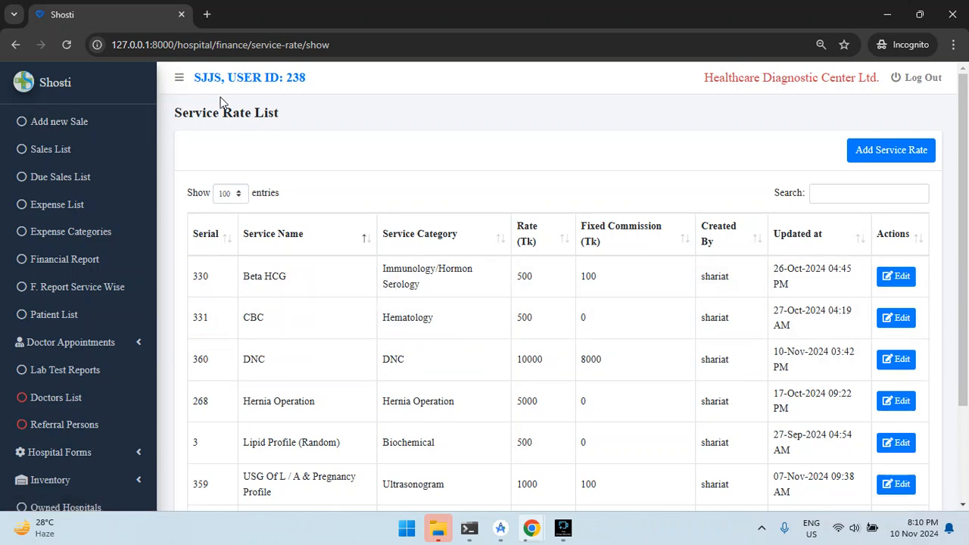
pyautogui.moveTo(532, 527)
pyautogui.click(478, 477)
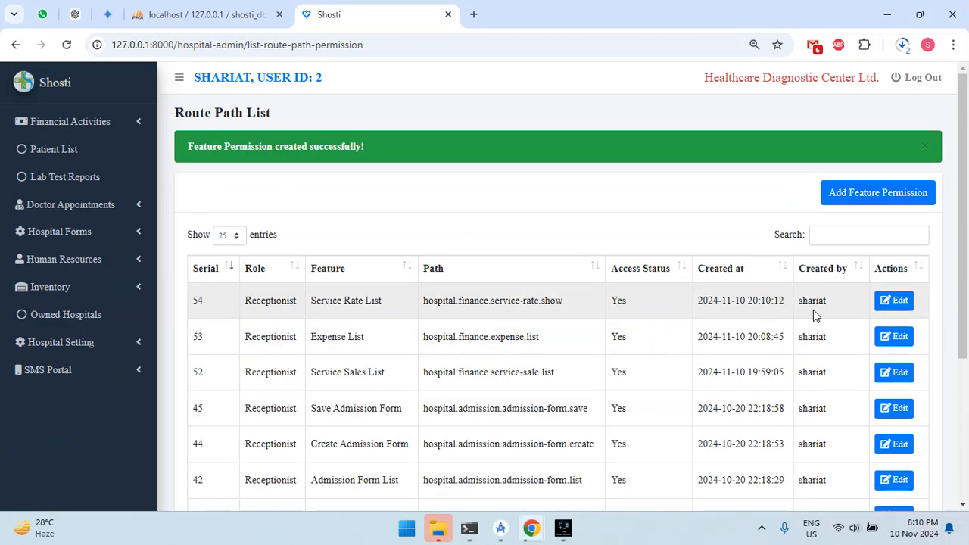
# Step: Set the receptionist's Service Rate List feature permission to No and submit the change
pyautogui.click(885, 303)
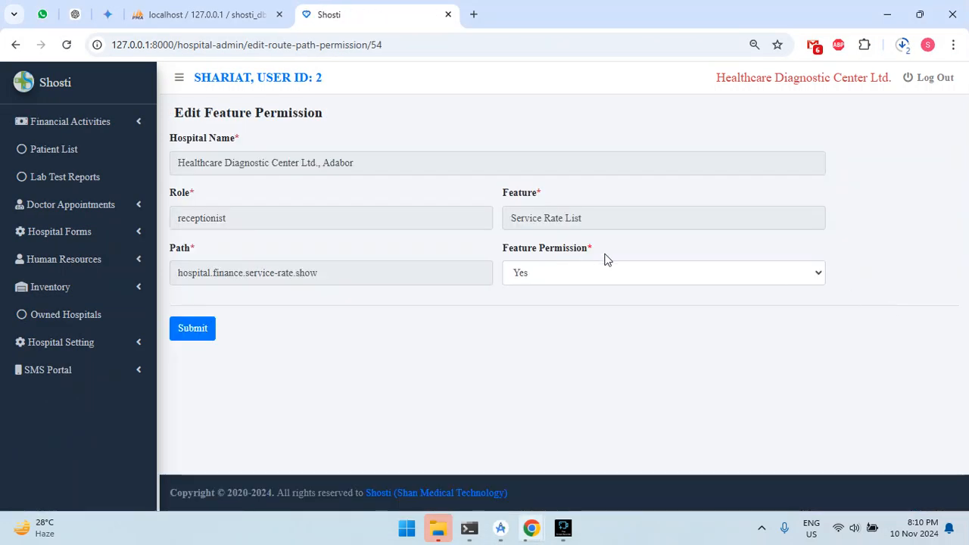
pyautogui.click(596, 272)
pyautogui.click(526, 310)
pyautogui.click(192, 328)
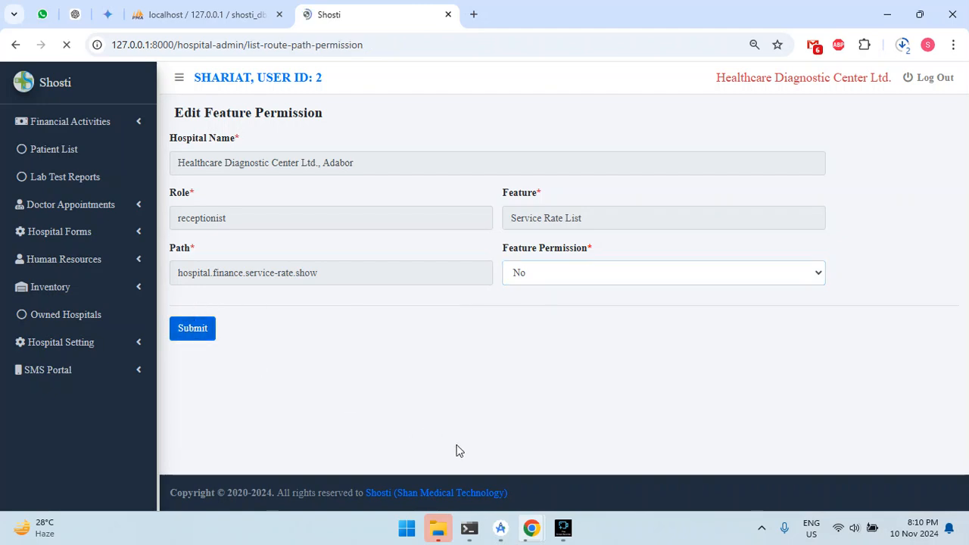
# Step: Reload the Service Rate List page in the receptionist's incognito window and reopen the Route Path List in the admin's window
pyautogui.moveTo(531, 528)
pyautogui.click(578, 475)
pyautogui.click(68, 45)
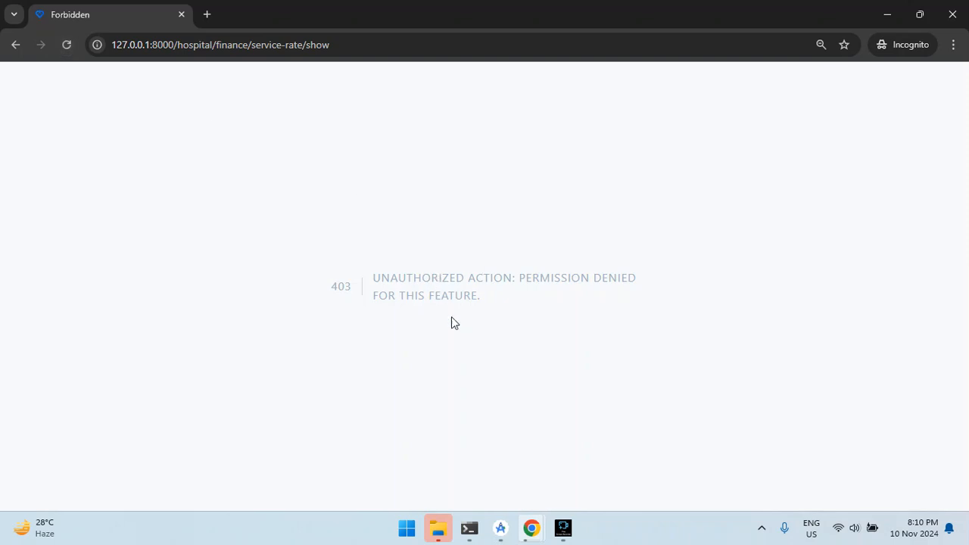
pyautogui.moveTo(532, 527)
pyautogui.click(460, 457)
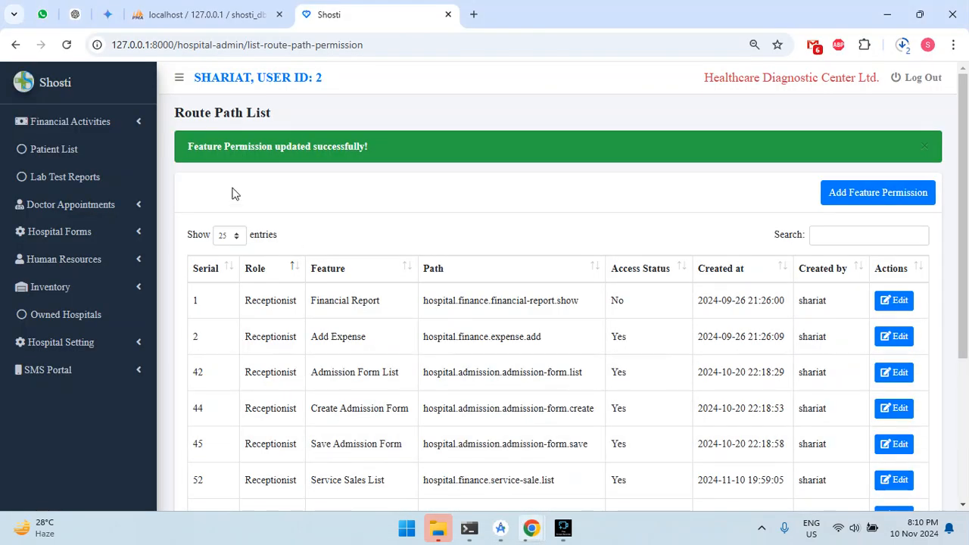
pyautogui.click(94, 345)
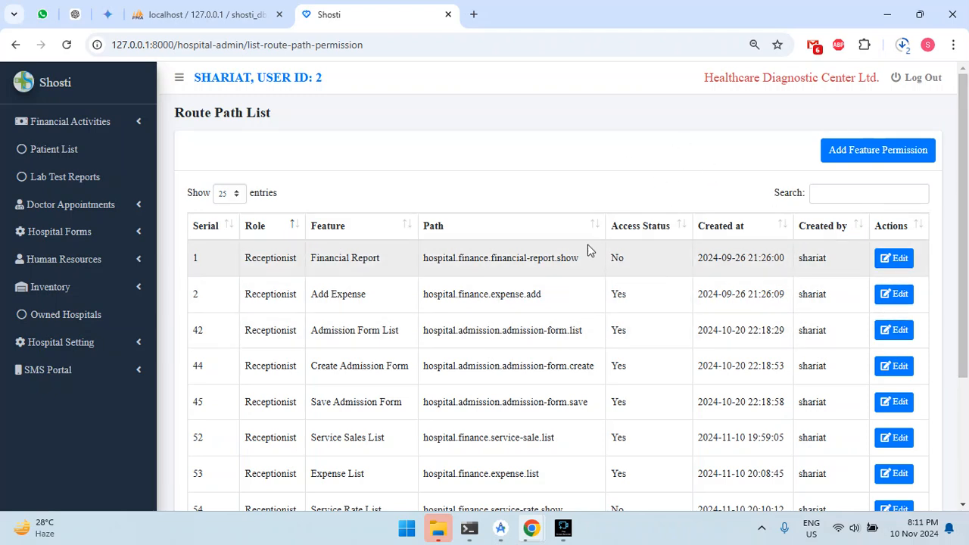
pyautogui.click(562, 527)
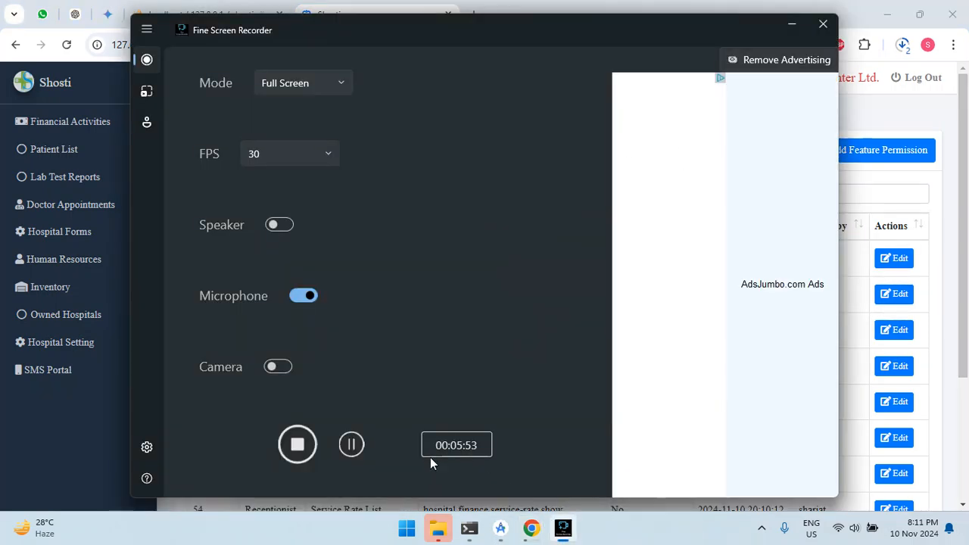